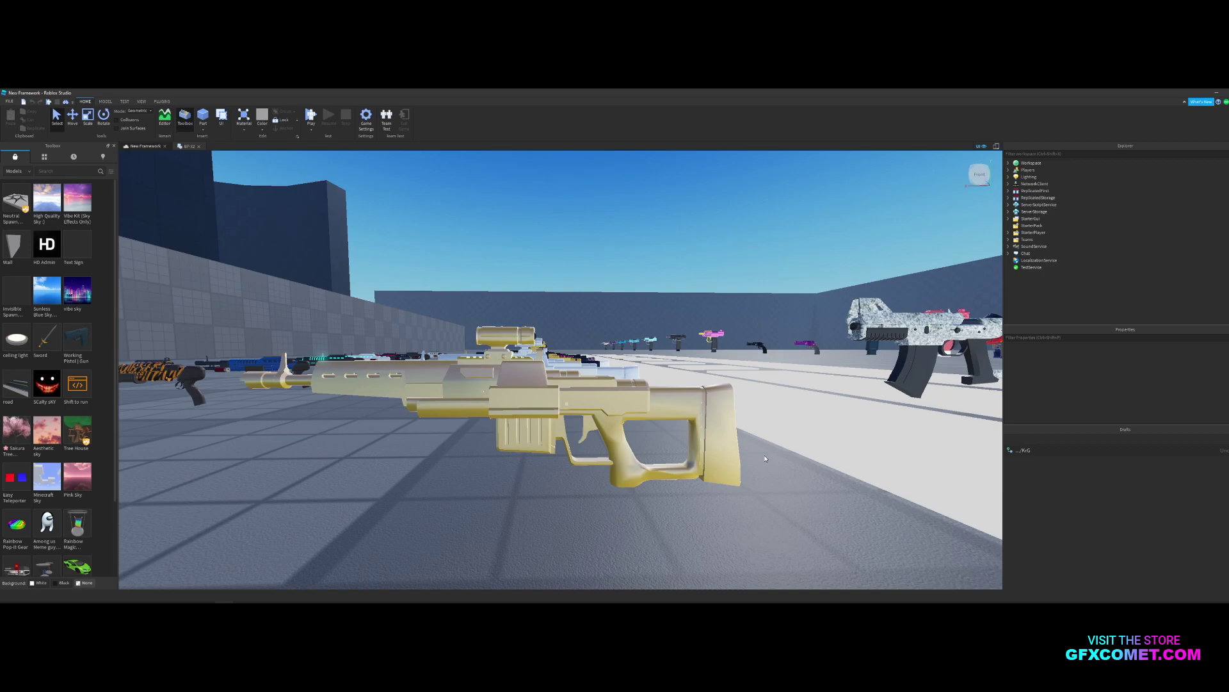
Examine the gold sniper rifle and the rows of weapon models laid out across the baseplate.
key("d")
right_click_drag(765, 458, 822, 459)
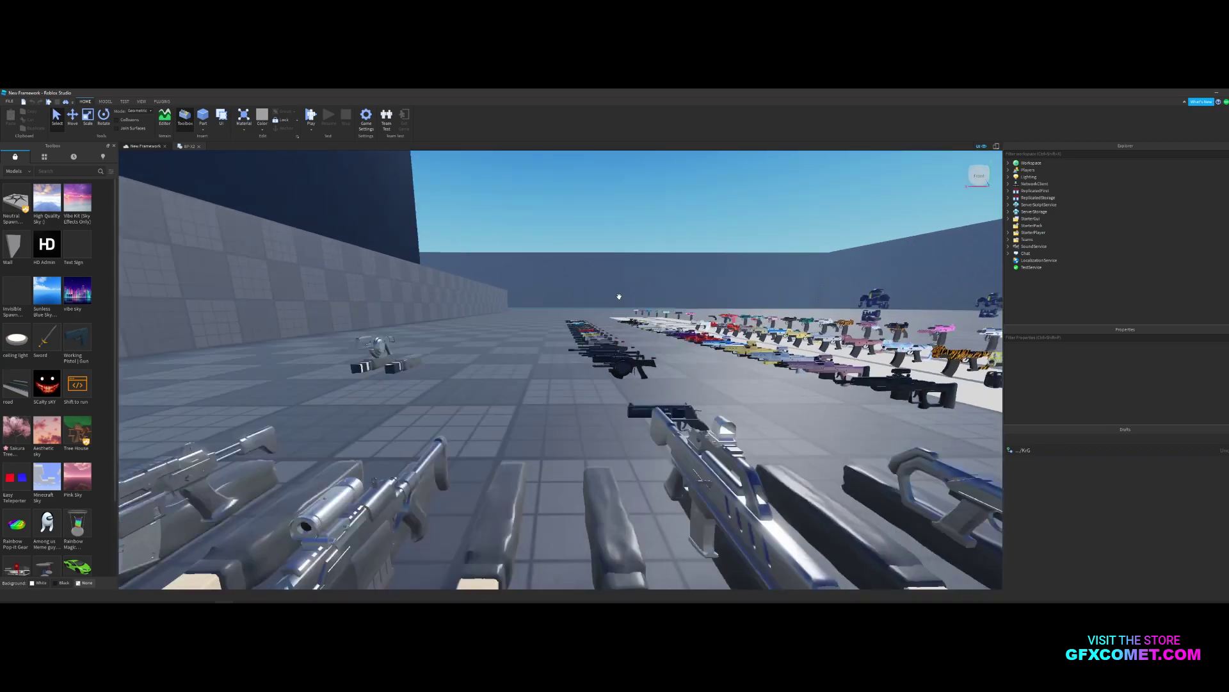
scroll(618, 296, "down", 3)
key("s")
right_click_drag(620, 297, 620, 296)
key("w")
key("d")
key("w")
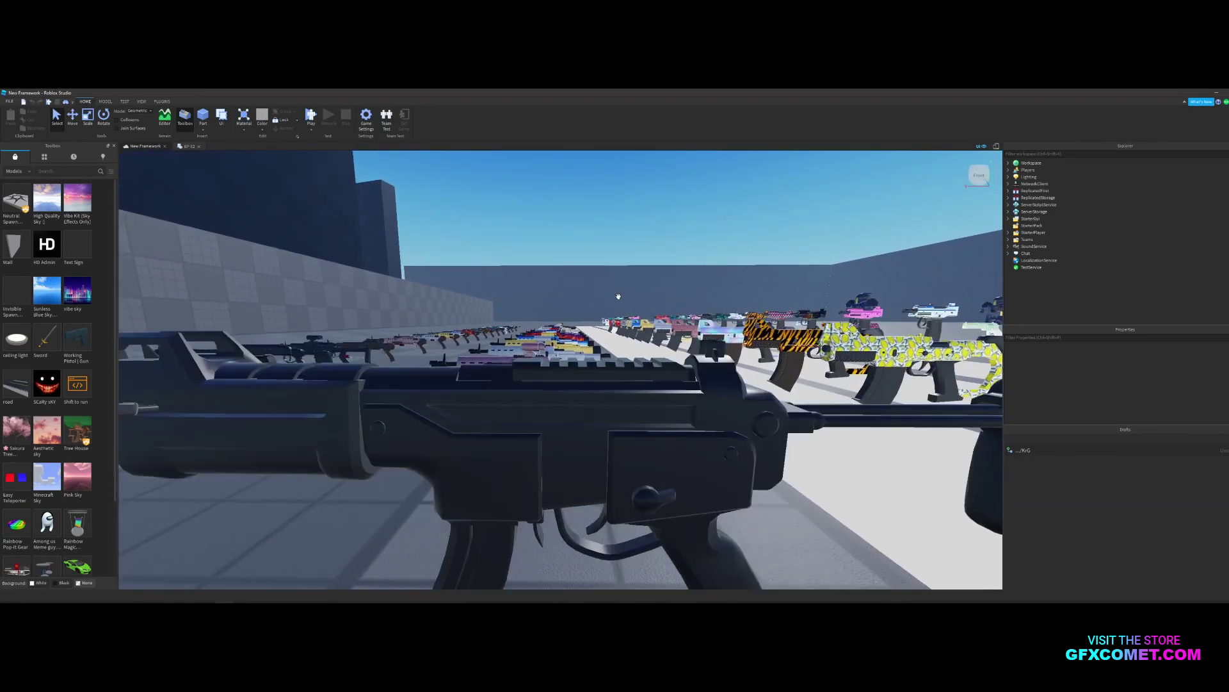
Examine the black submachine gun with the extended stock and the black scoped sniper rifle beside the arm models.
left_click(619, 297)
key("f")
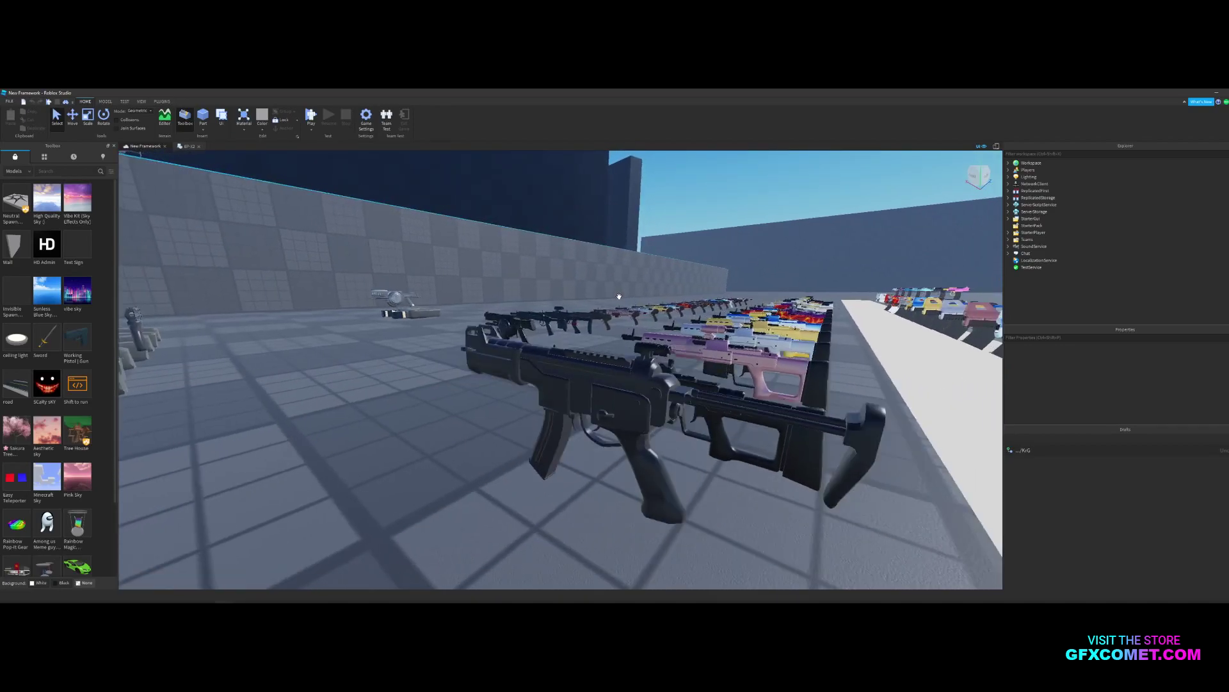
key("w")
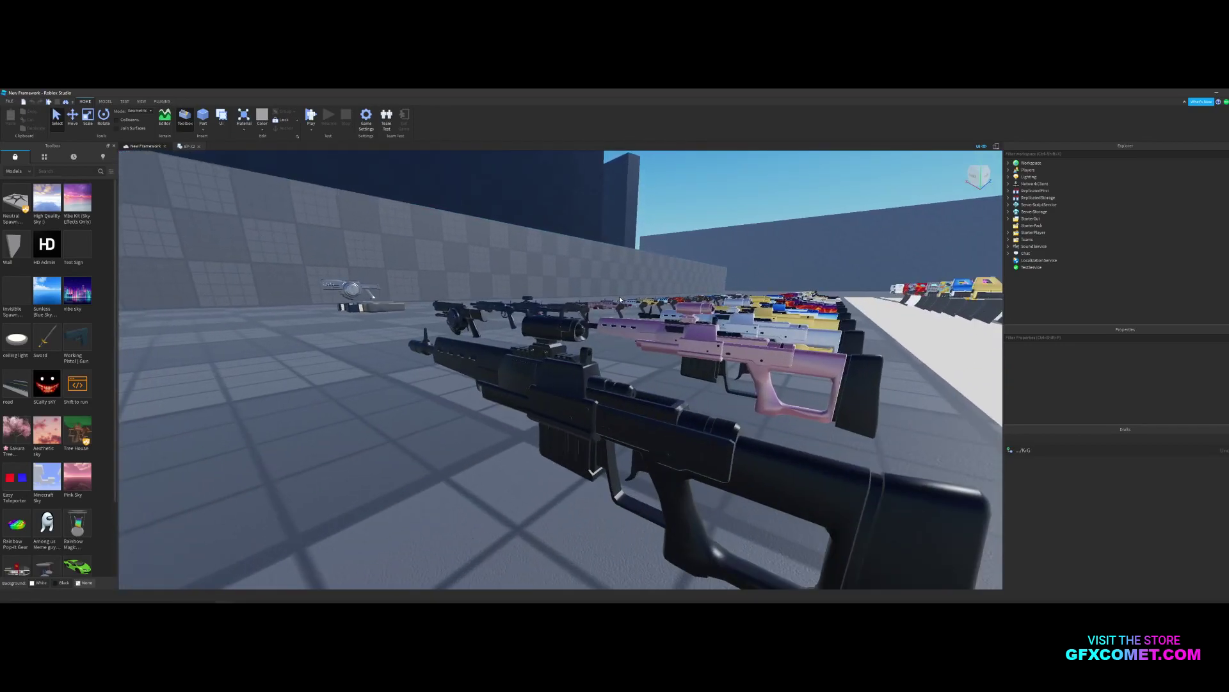
key("s")
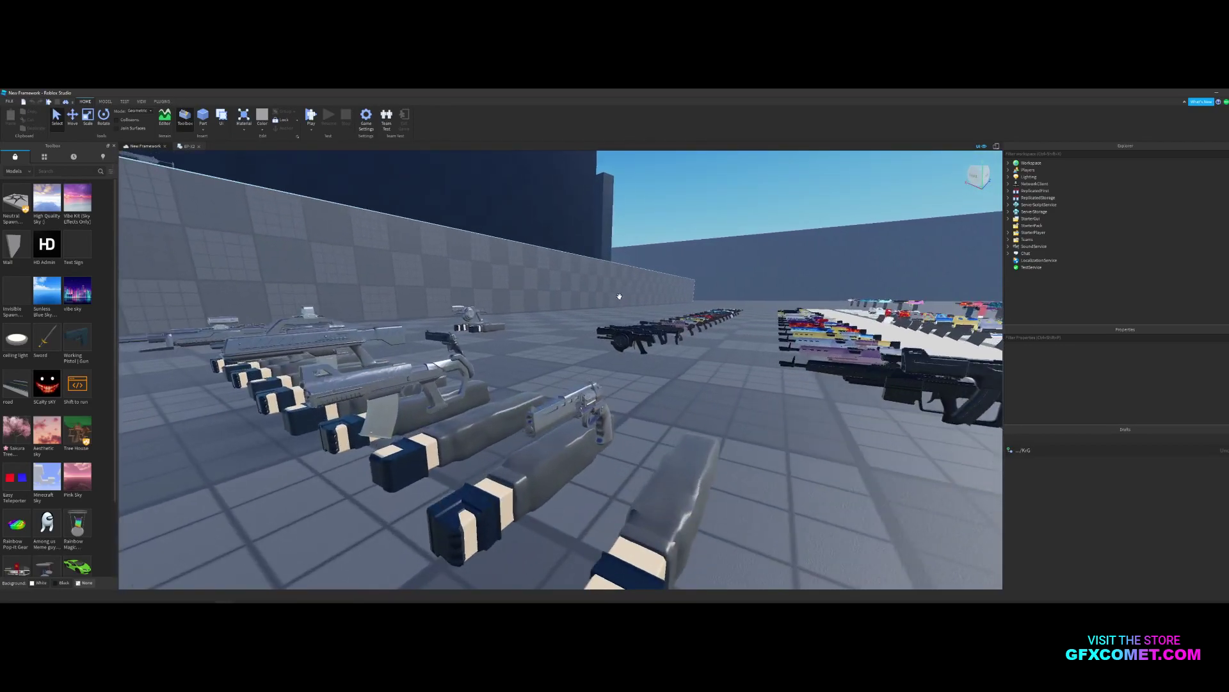
right_click_drag(619, 296, 592, 380)
key("d")
scroll(592, 380, "down", 5)
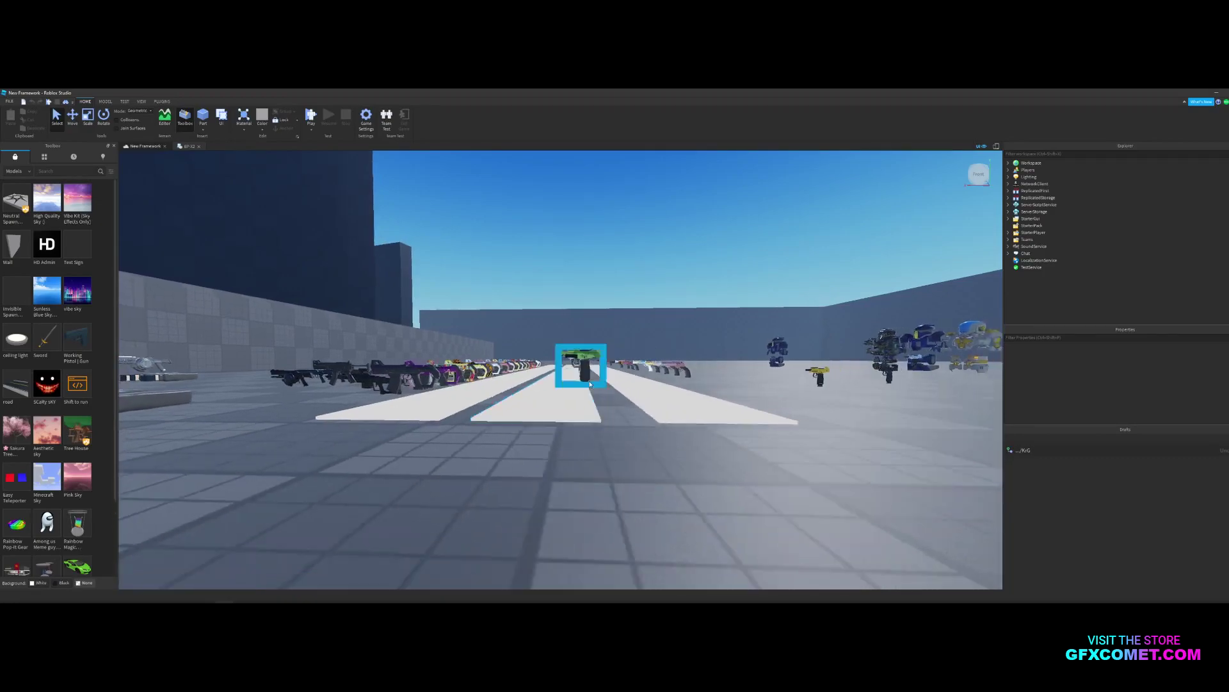
Examine the start of the submachine gun row on the white strips, including the blue and light blue skins.
key("a")
key("w")
right_click_drag(602, 371, 614, 363)
key("d")
key("a")
key("w")
key("s")
key("w")
key("w")
key("a")
key("d")
key("a")
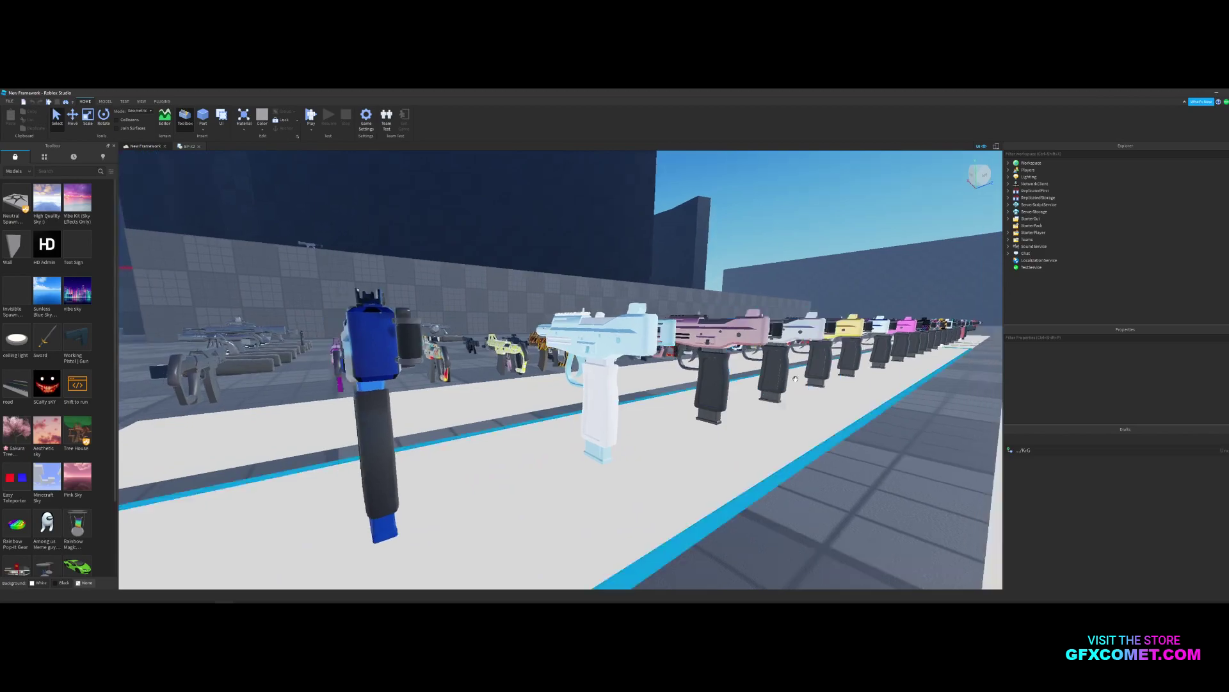
Inspect the light blue and pink submachine gun skins up close.
key("w")
key("a")
right_click_drag(795, 379, 792, 383)
key("d")
key("e")
key("q")
key("a")
key("w")
key("a")
key("d")
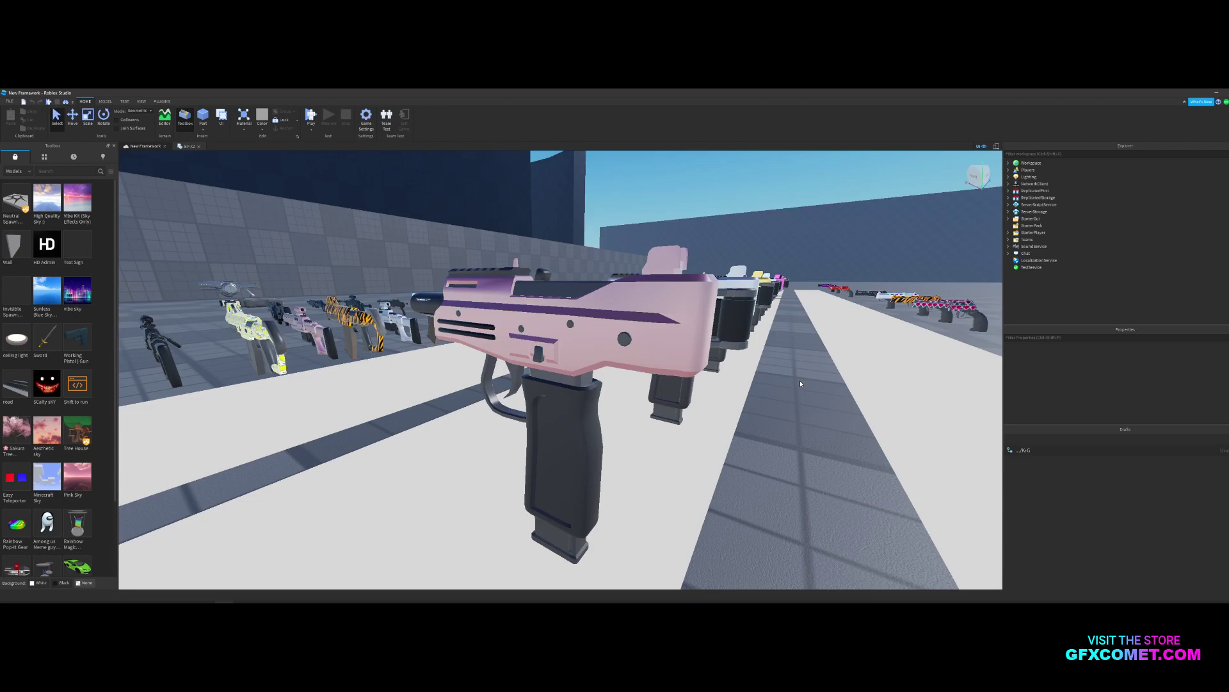
Inspect the submachine gun skins from the pink one to the pink-and-blue diamond-patterned one.
key("d")
right_click_drag(754, 357, 751, 351)
key("a")
key("d")
key("w")
key("s")
key("d")
key("w")
scroll(753, 357, "down", 5)
key("w")
key("d")
key("w")
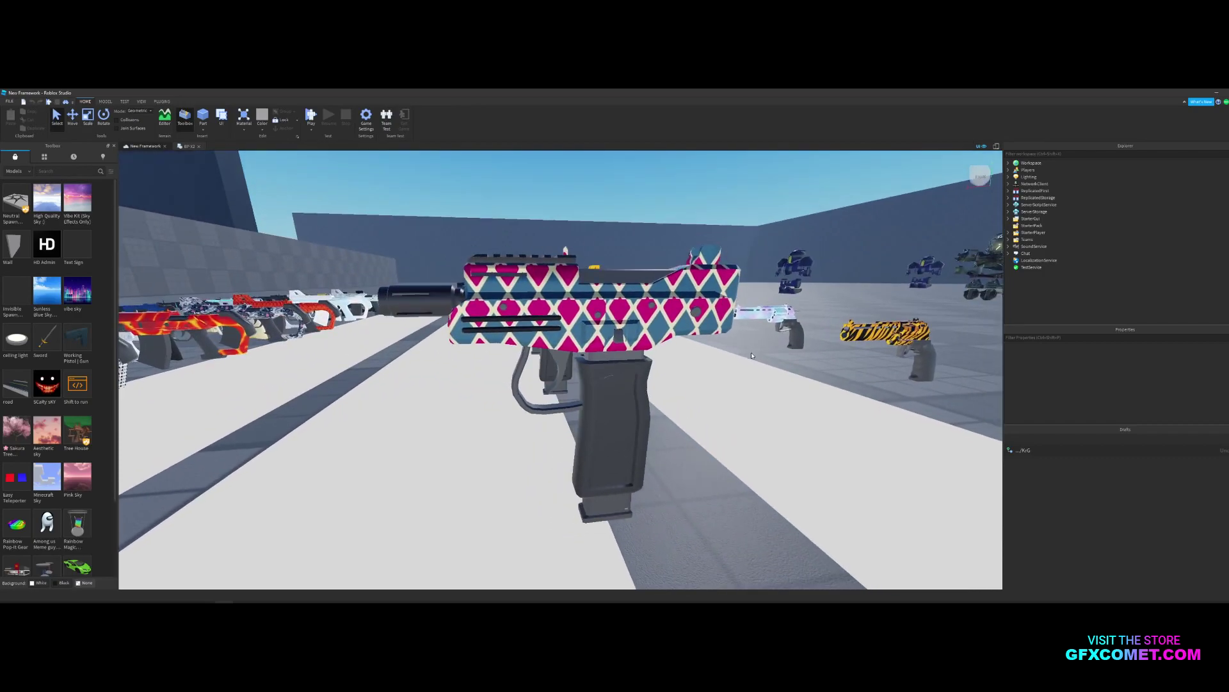
Inspect the patterned submachine gun skins, including the red wave, black floral, blue and multicoloured doodle designs.
right_click_drag(752, 352, 751, 352)
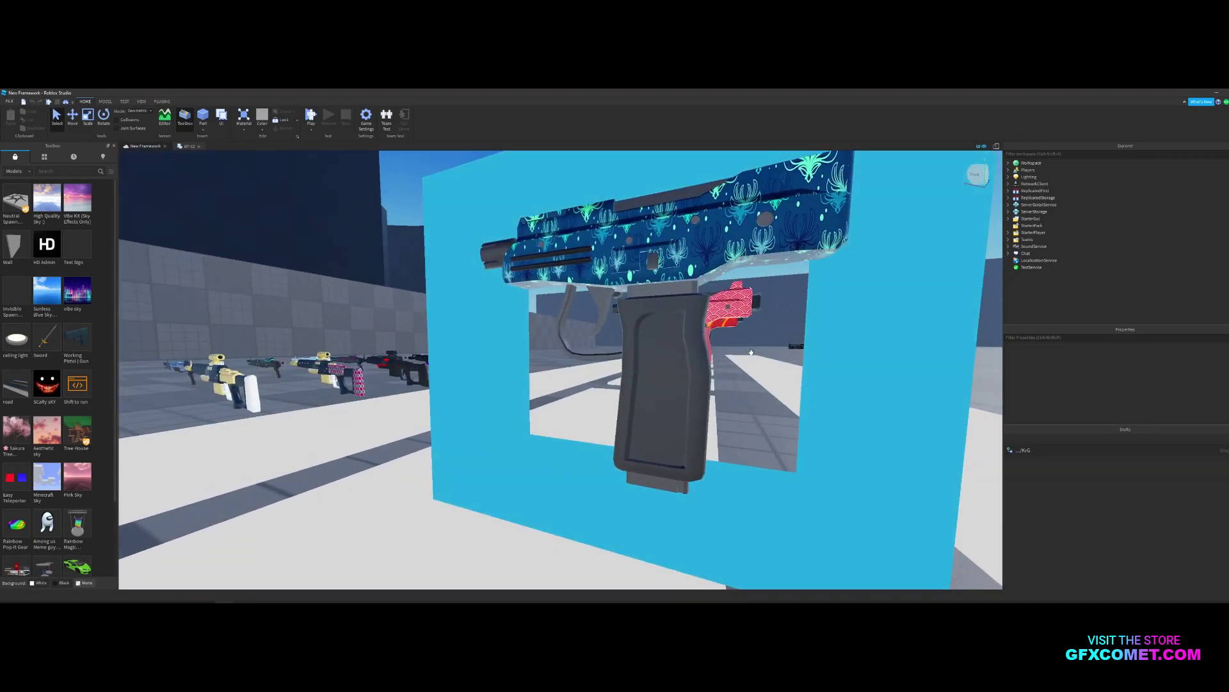
right_click_drag(751, 352, 752, 352)
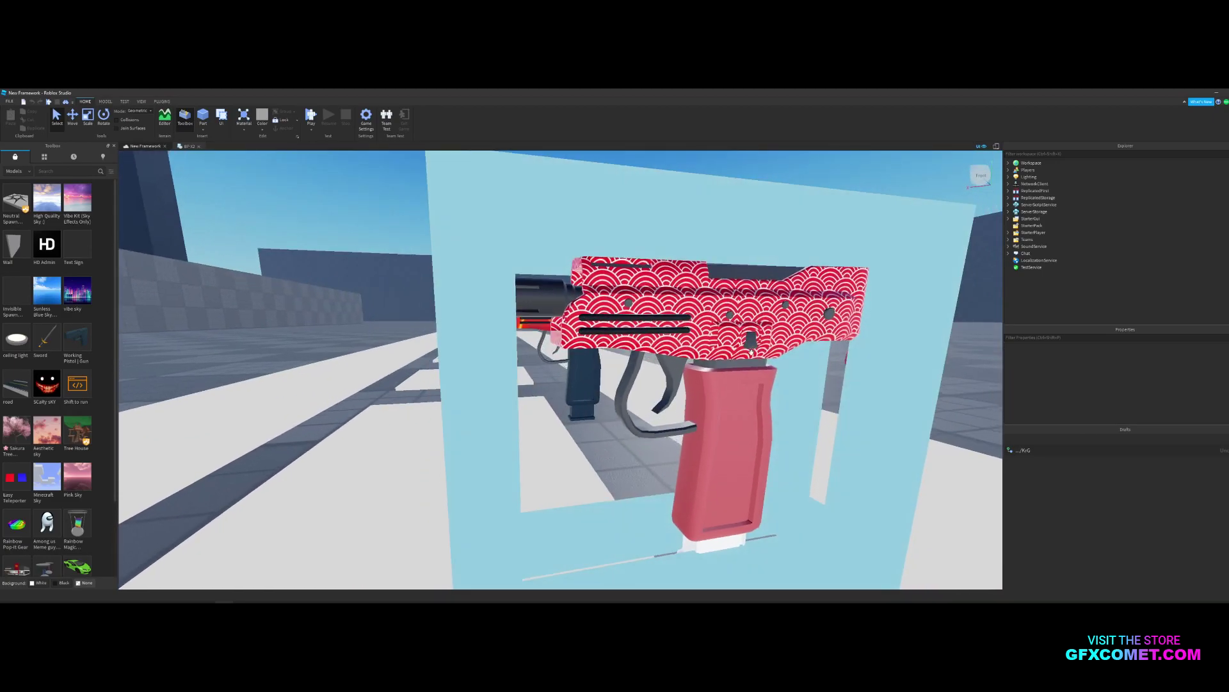
right_click_drag(751, 353, 751, 353)
key("w")
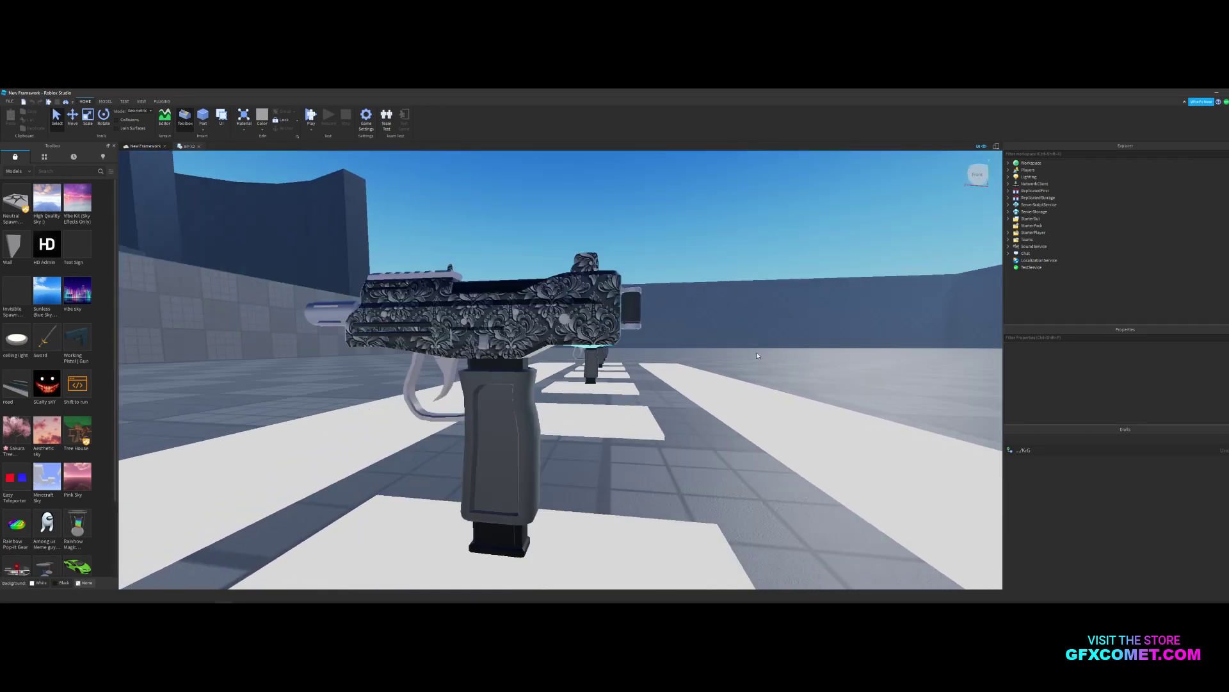
key("w")
right_click_drag(762, 349, 763, 351)
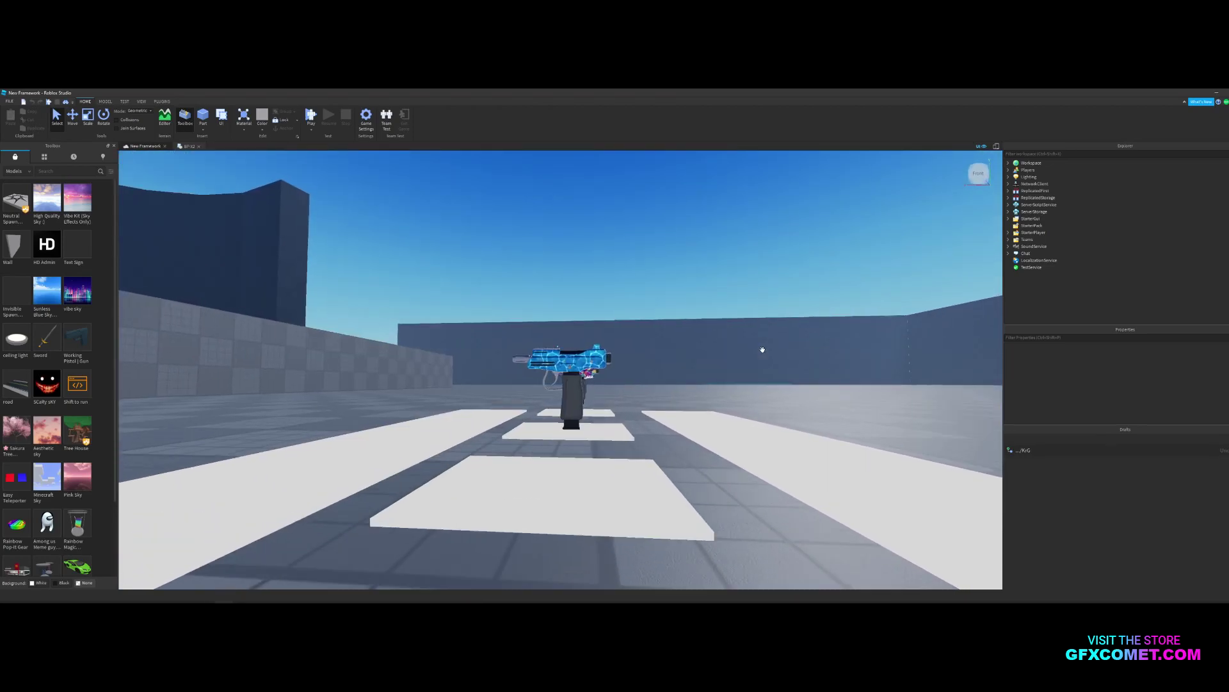
key("w")
right_click_drag(763, 349, 762, 353)
key("w")
key("d")
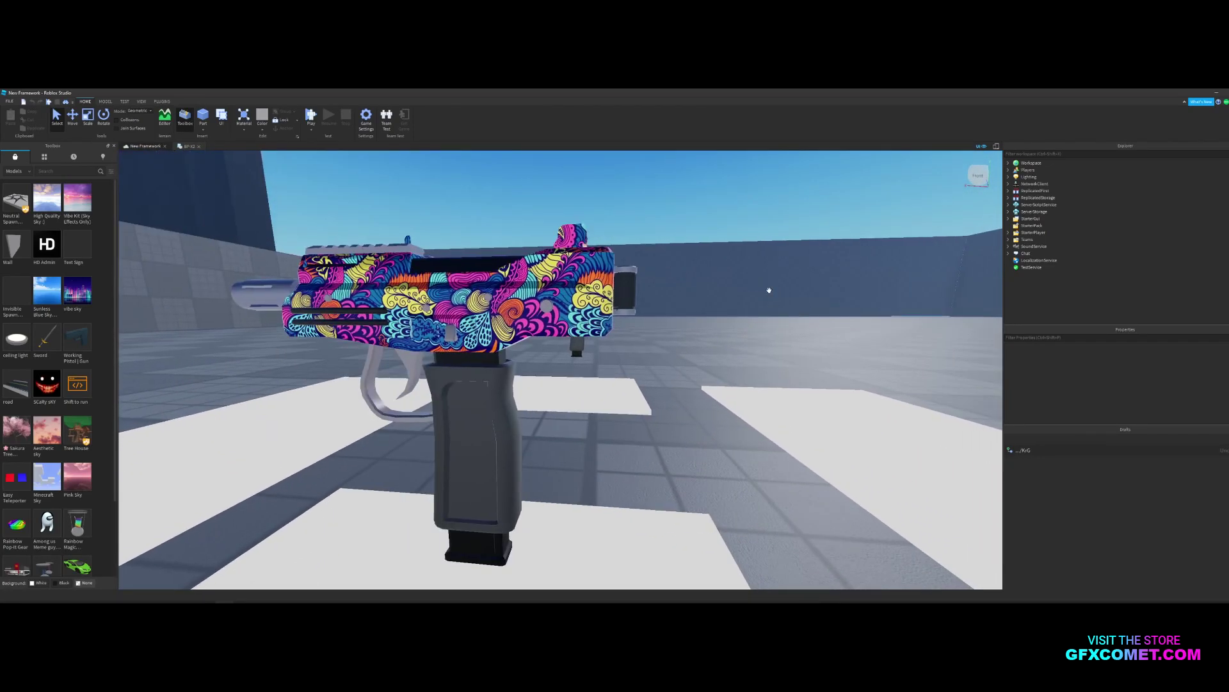
Examine the open-stock rifle row, starting with the purple skin and the multicoloured geometric skin.
key("d")
right_click_drag(769, 290, 728, 269)
key("a")
key("s")
key("w")
key("s")
key("s")
key("w")
key("s")
scroll(728, 269, "up", 10)
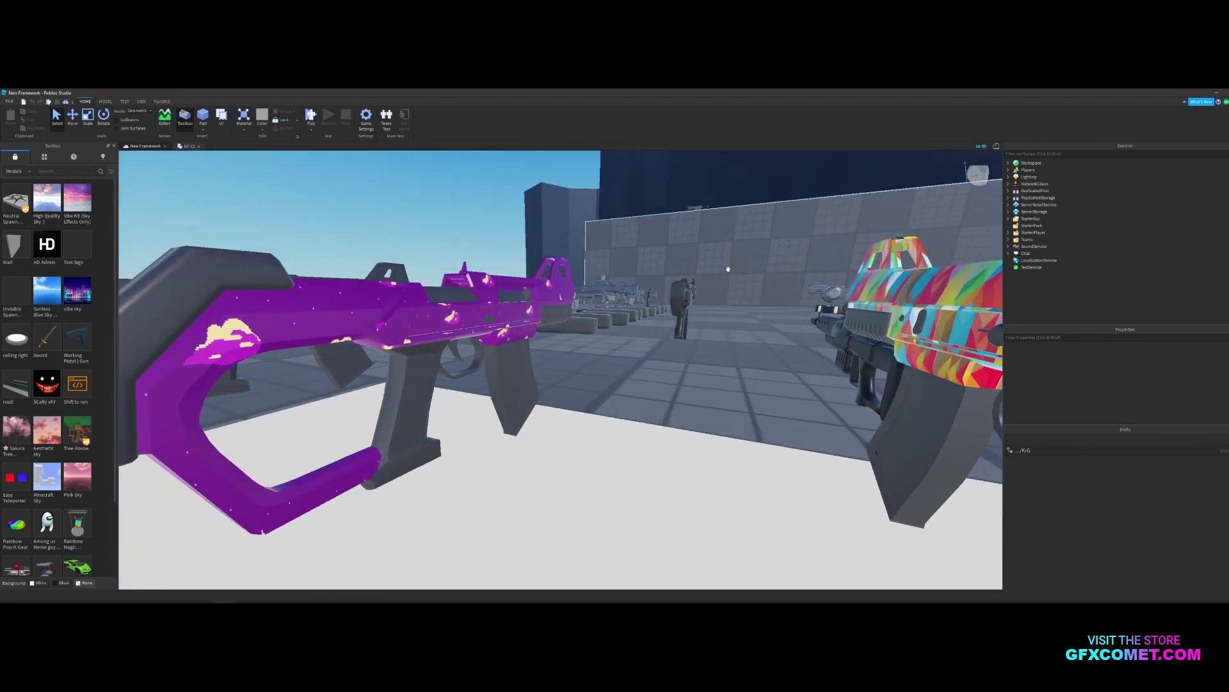
key("s")
right_click_drag(728, 269, 728, 269)
key("w")
scroll(728, 269, "up", 10)
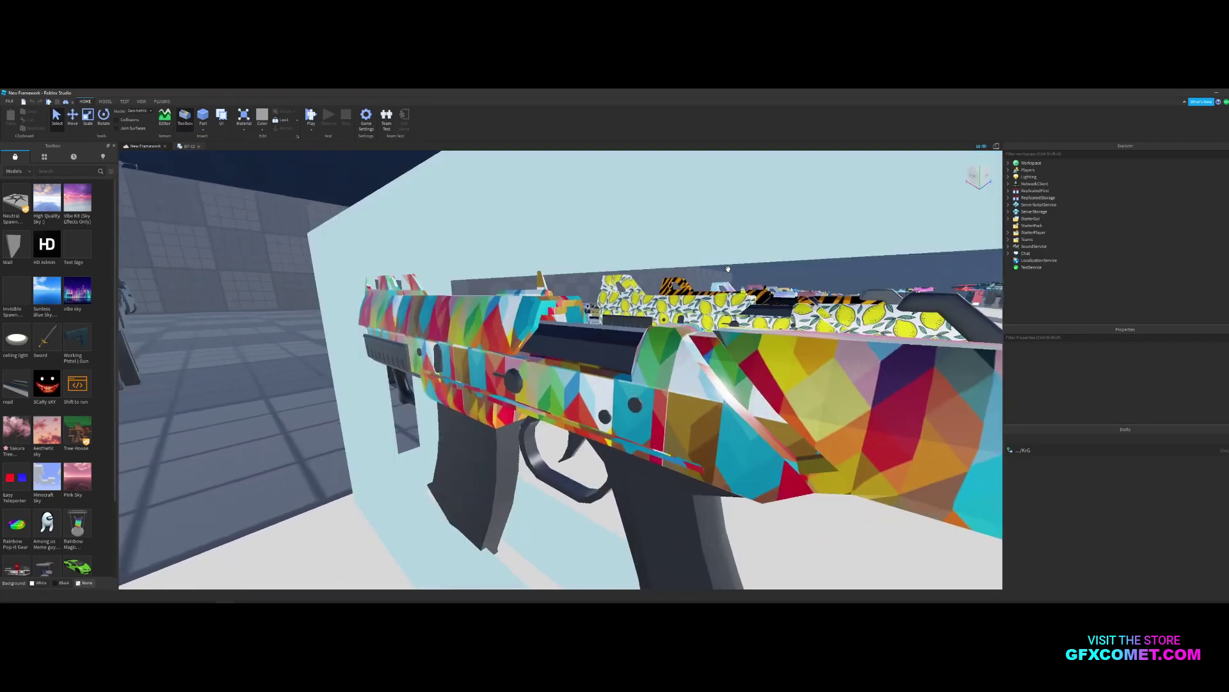
Inspect the open-stock rifle skins one by one, from the lemon and tiger patterns to the pink and yellow ones.
scroll(728, 269, "down", 8)
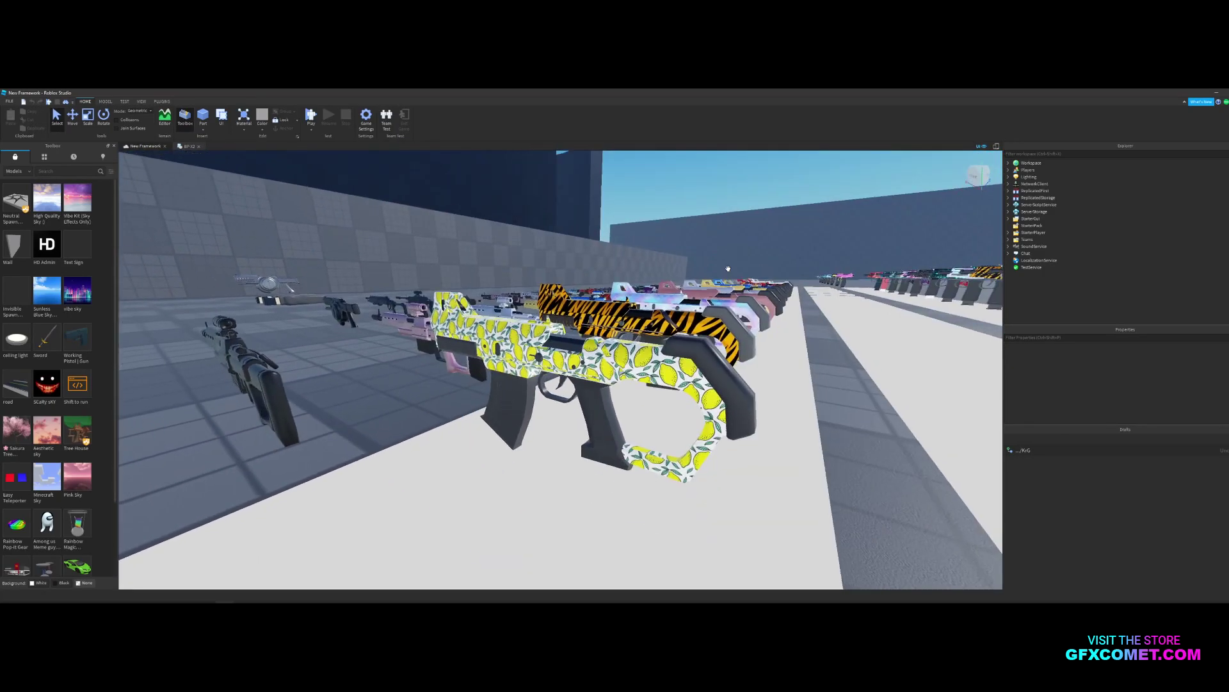
scroll(728, 269, "up", 5)
scroll(728, 269, "down", 5)
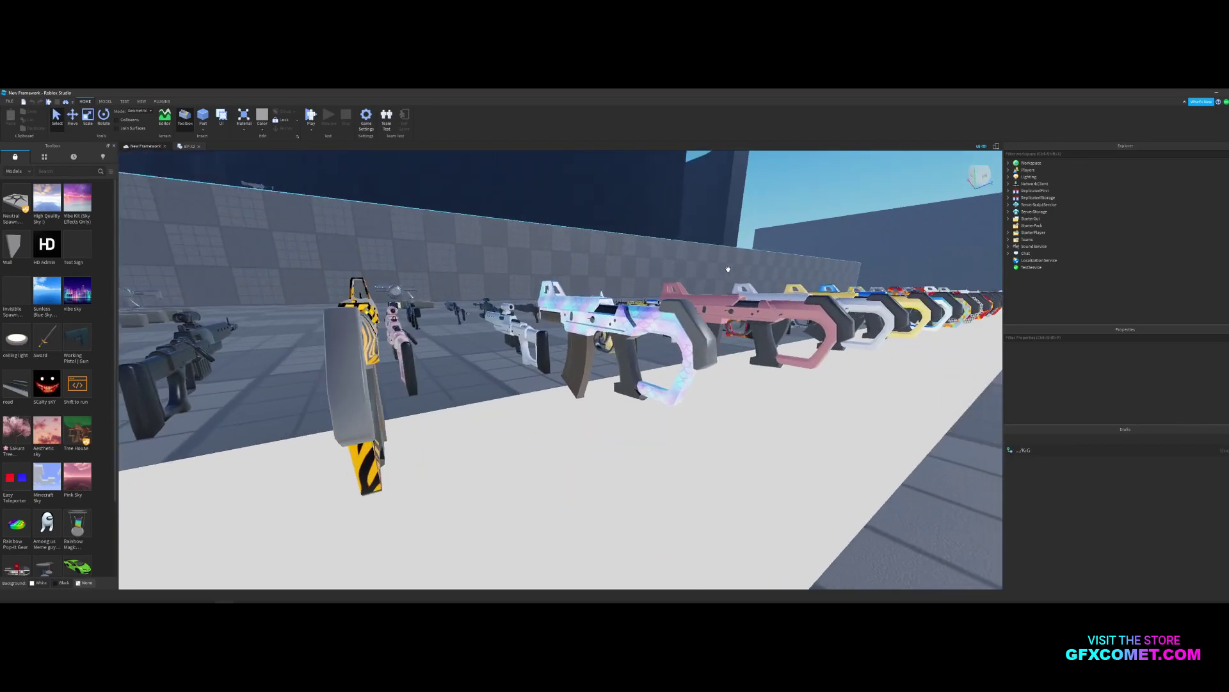
scroll(728, 269, "up", 8)
scroll(728, 269, "down", 5)
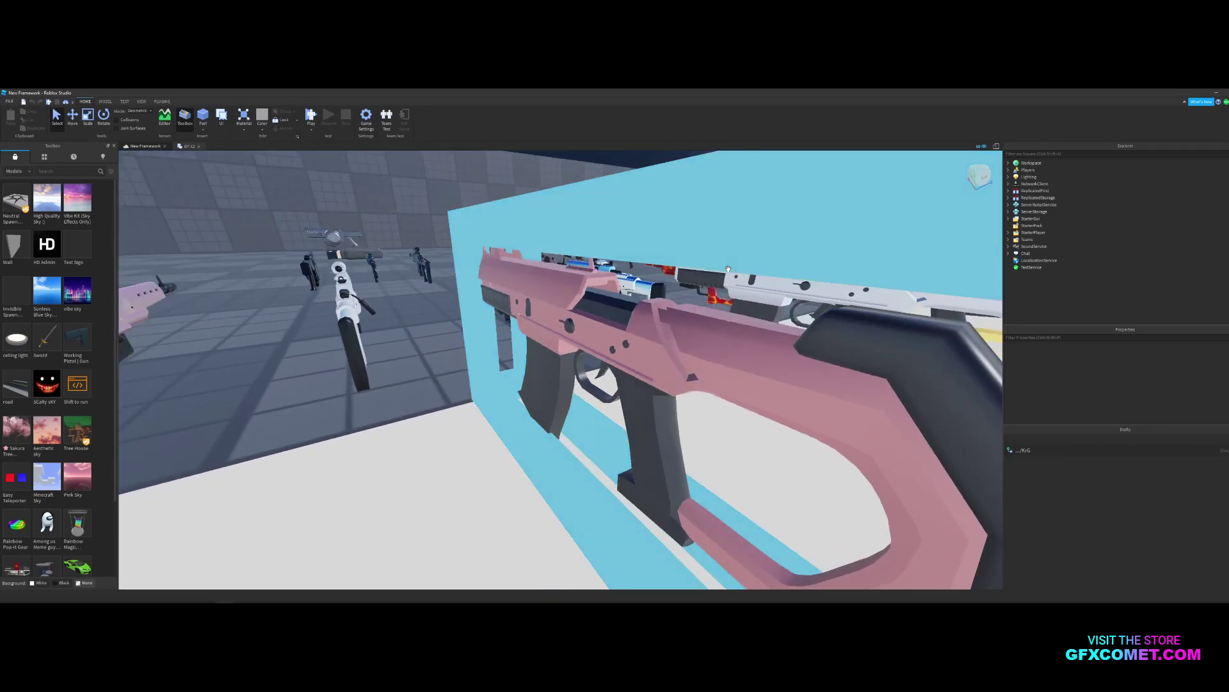
scroll(728, 269, "up", 7)
scroll(728, 269, "down", 5)
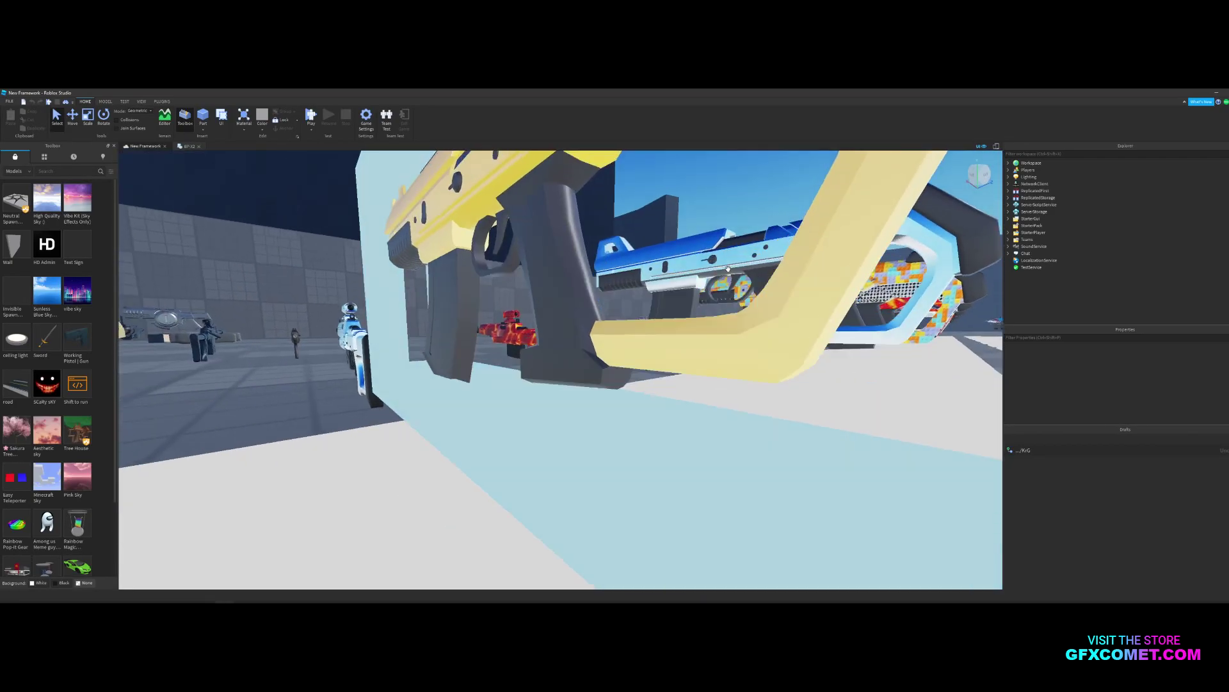
scroll(728, 269, "up", 4)
Examine the pink scoped sniper rifle from the side.
key("d")
right_click_drag(728, 269, 728, 269)
key("a")
key("w")
scroll(680, 349, "up", 2)
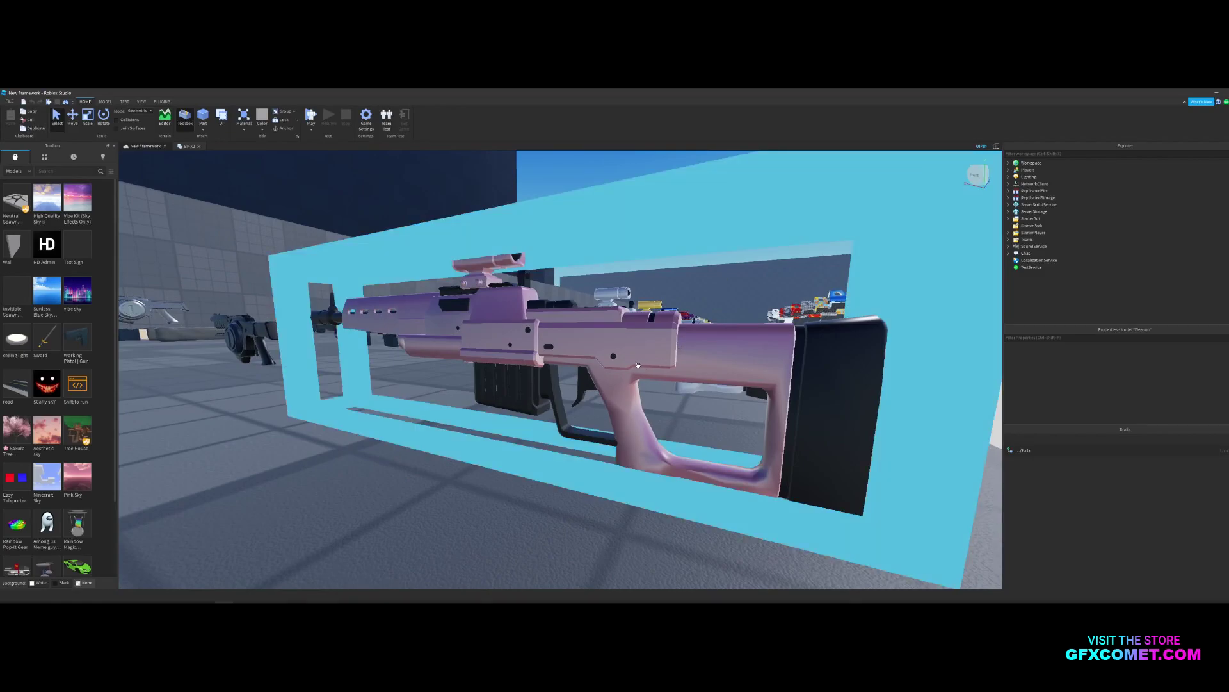
key("d")
right_click_drag(712, 325, 712, 325)
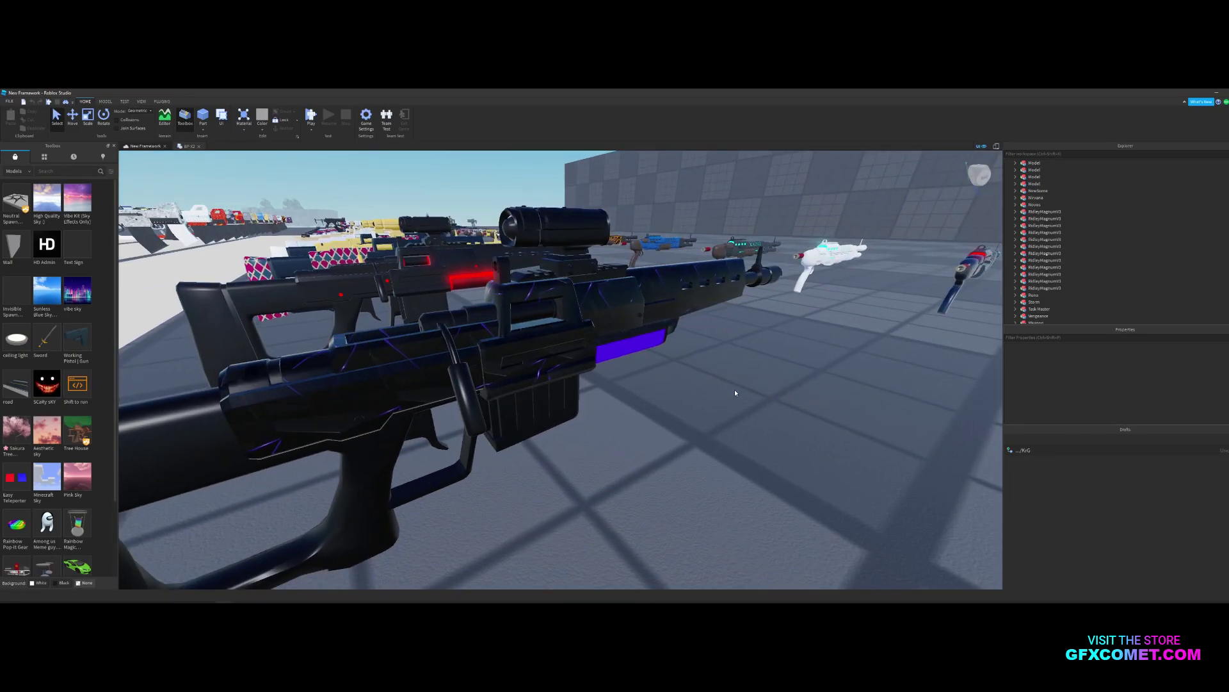
Examine the black sniper rifle with the purple glowing panel, then approach the shotgun models.
key("d")
right_click_drag(735, 391, 736, 391)
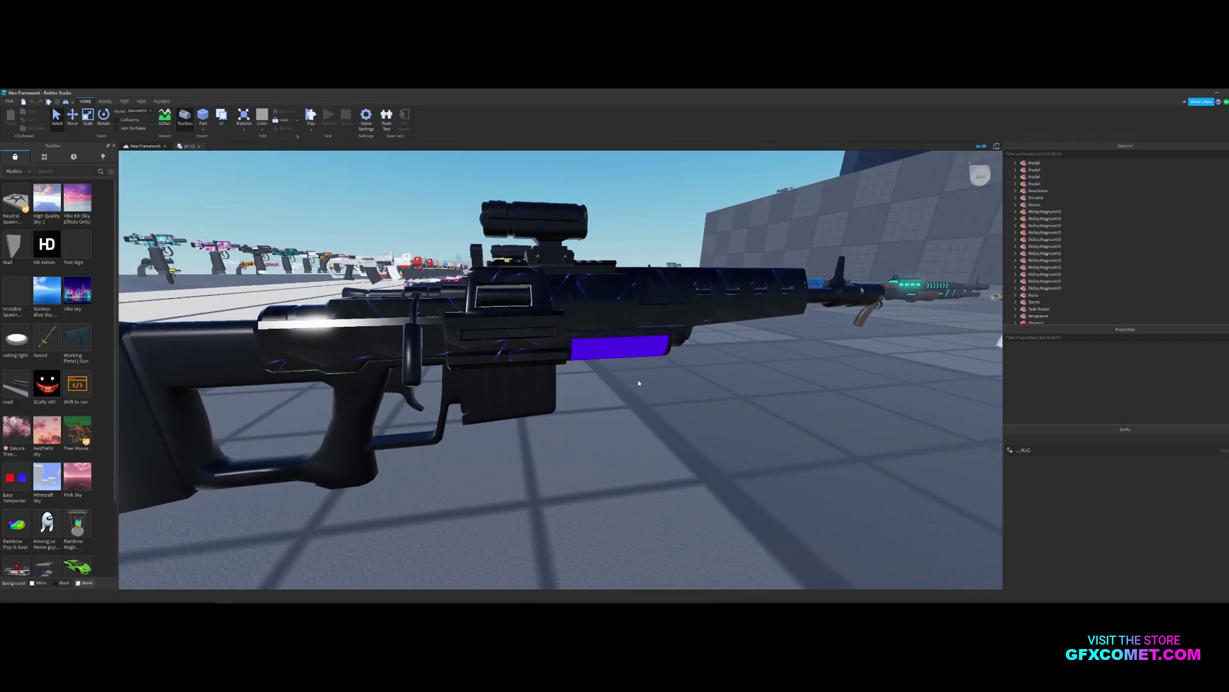
key("s")
key("d")
right_click_drag(535, 346, 534, 347)
key("a")
key("w")
key("a")
key("w")
key("d")
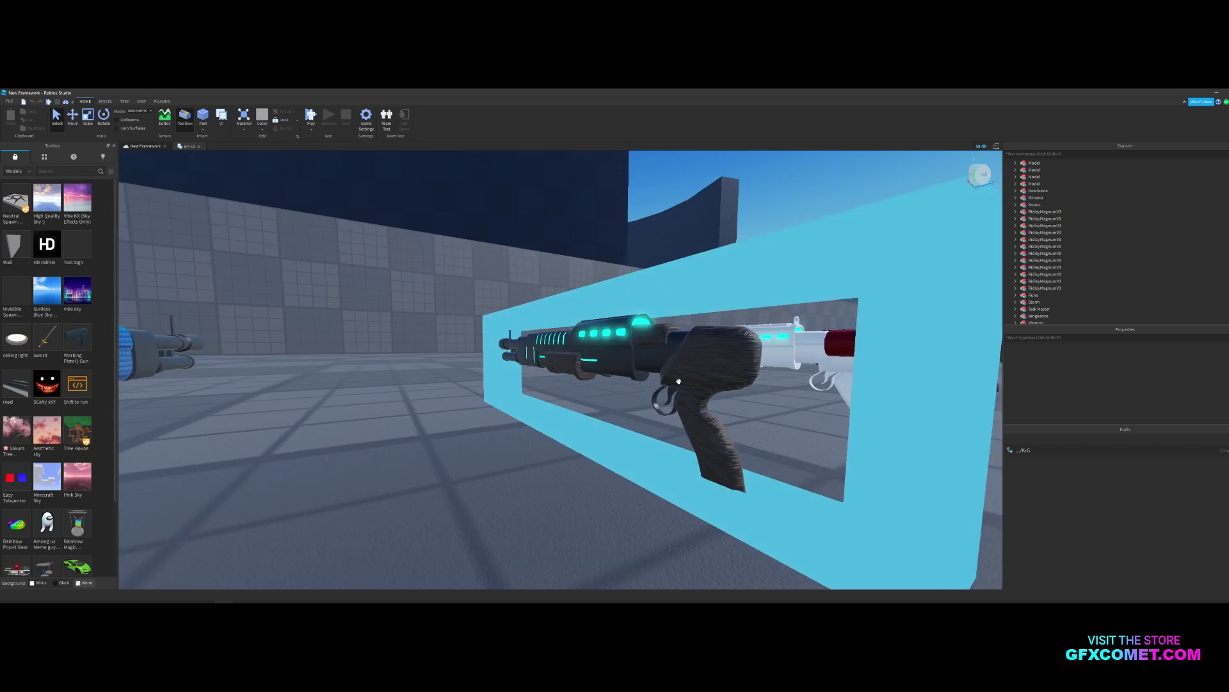
Inspect the dark shotgun with the teal glowing lights and the wooden grip.
key("w")
right_click_drag(679, 380, 678, 381)
key("a")
key("d")
key("a")
key("s")
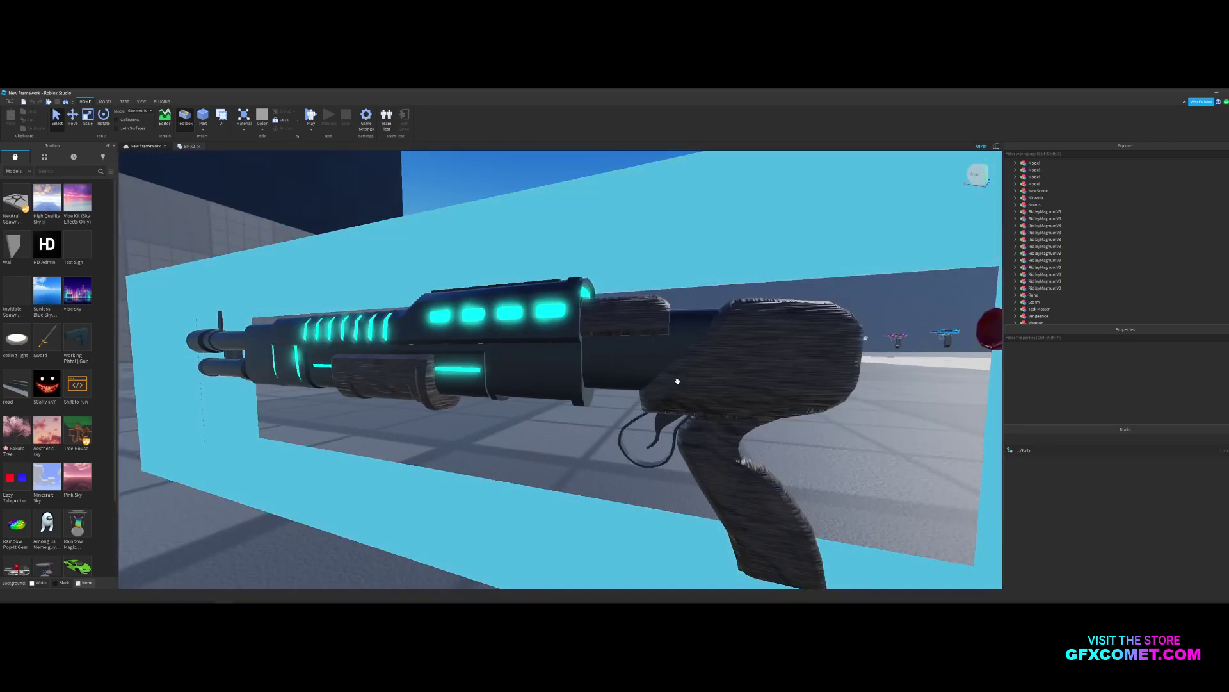
Select the dark wood-textured shotgun and focus the view on it.
key("d")
right_click_drag(794, 359, 794, 358)
key("d")
key("w")
key("s")
key("w")
key("d")
key("w")
key("d")
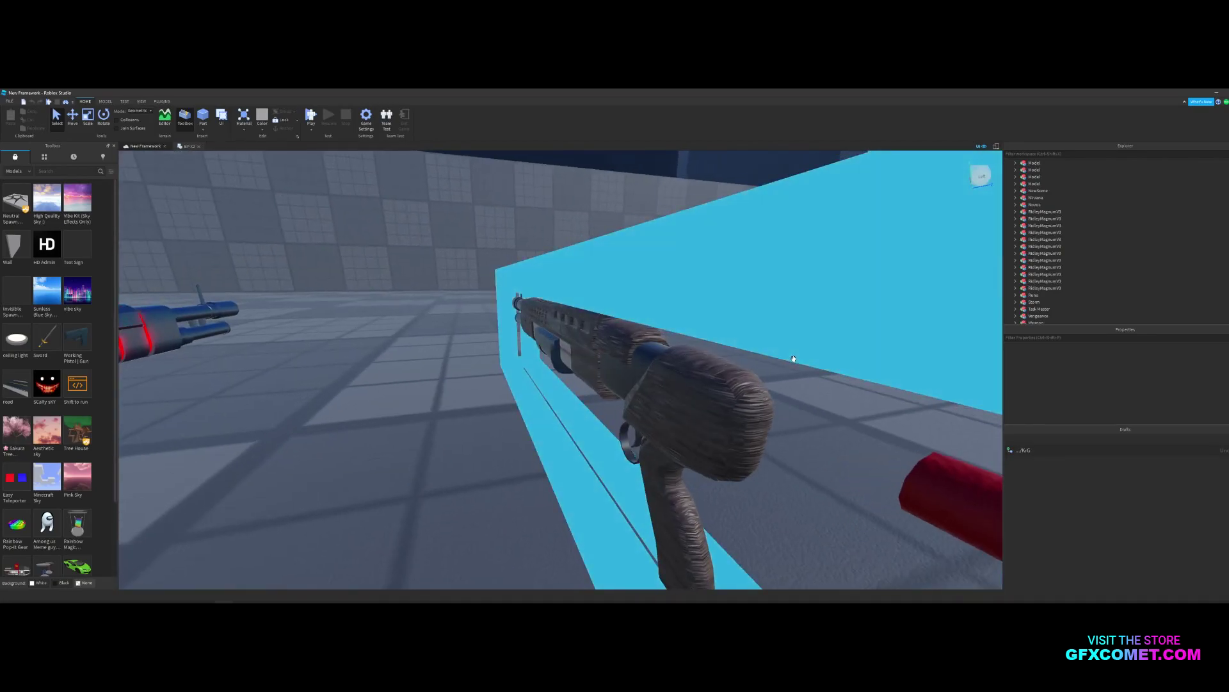
left_click(794, 358)
key("f")
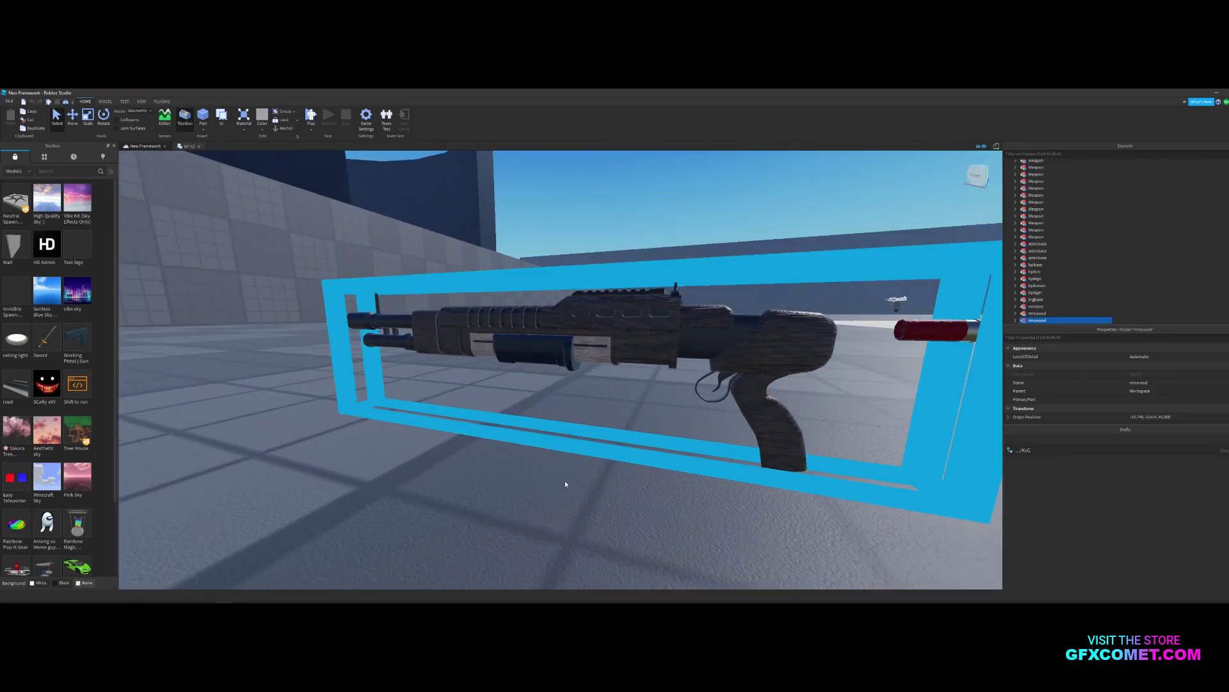
Clear the selection and inspect the white-patterned shotgun with the dark wooden grip.
left_click(560, 501)
key("s")
right_click_drag(674, 381, 674, 381)
key("w")
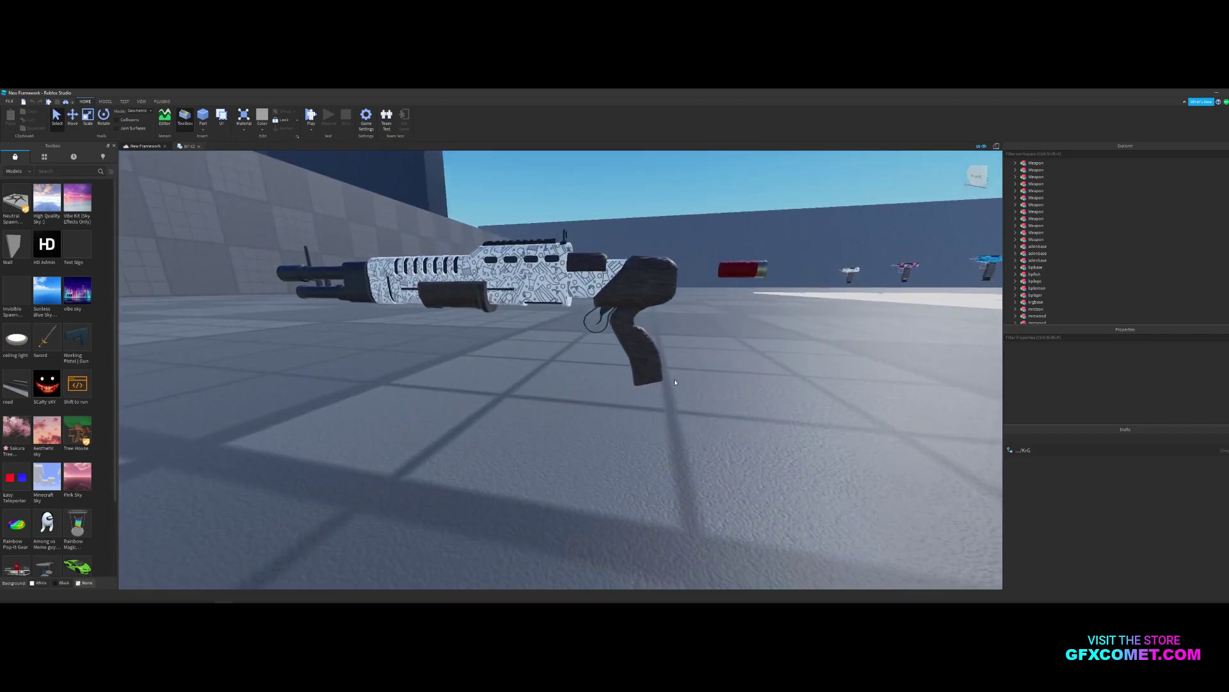
left_click(626, 311)
key("s")
Survey the whole weapon layout and the armour models from above.
left_click(748, 388)
right_click_drag(748, 388, 780, 387)
key("w")
key("w")
key("d")
key("w")
key("s")
key("w")
key("w")
key("a")
key("s")
key("s")
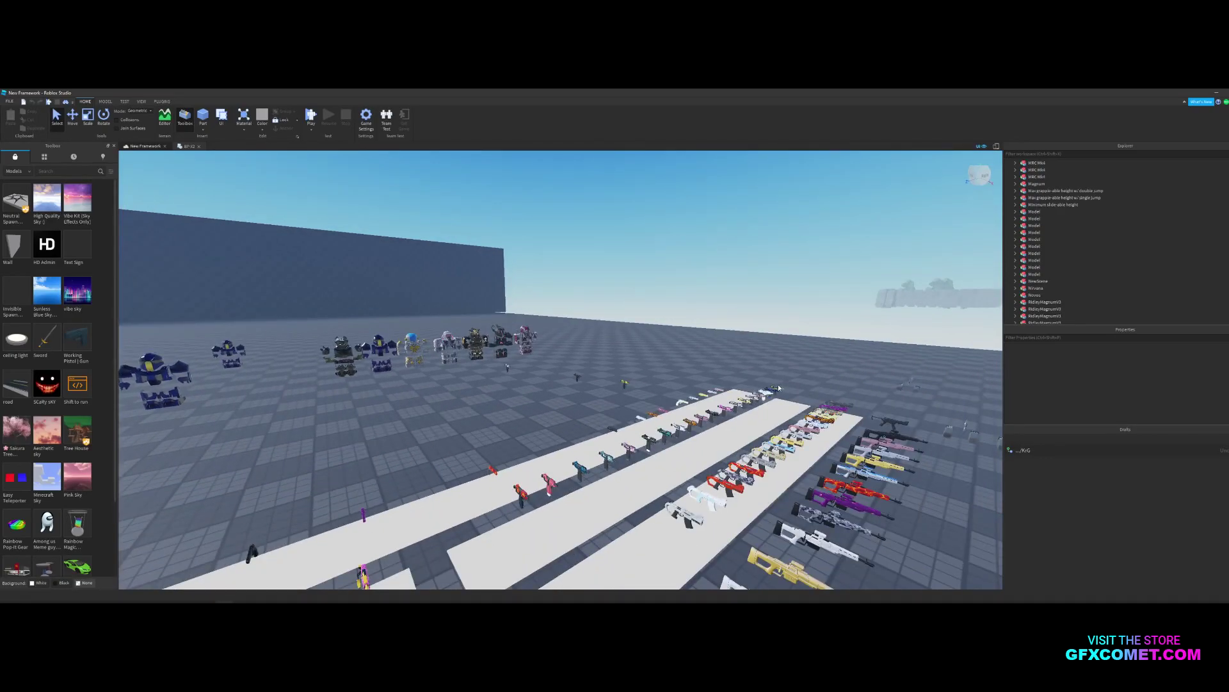
Playtest the game and browse the Hand Cannon and Long Rifle categories of the first weapon slot in the Arsenal.
key("F5")
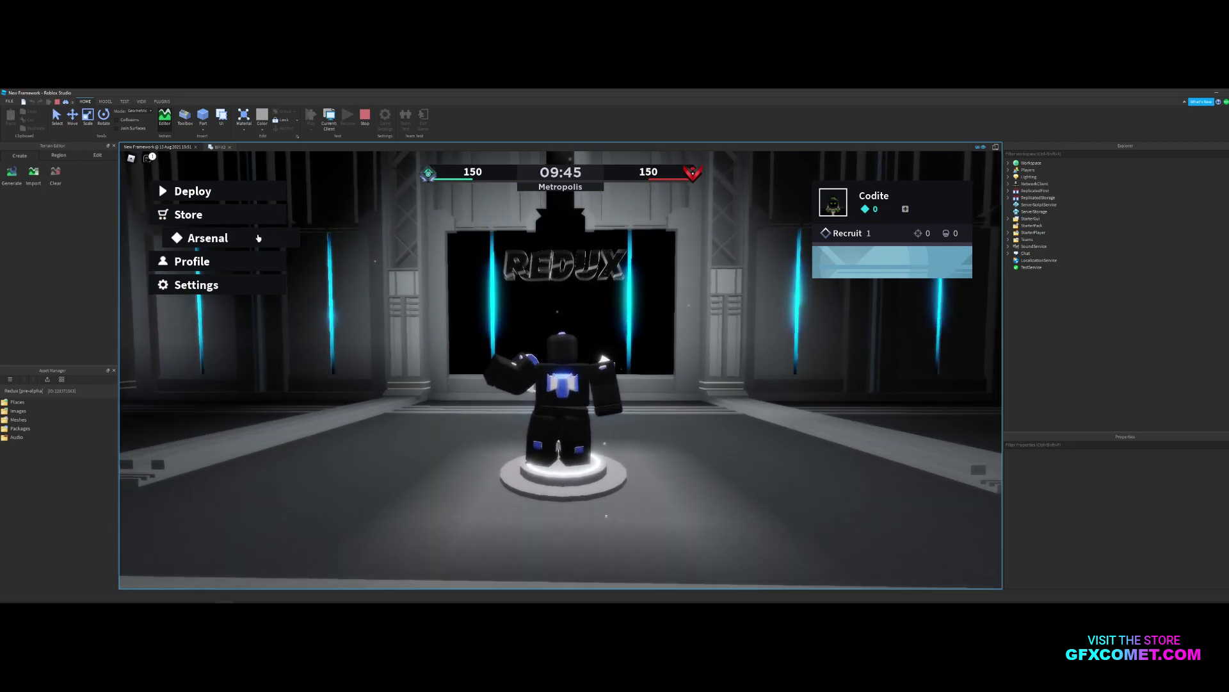
left_click(263, 240)
left_click(341, 226)
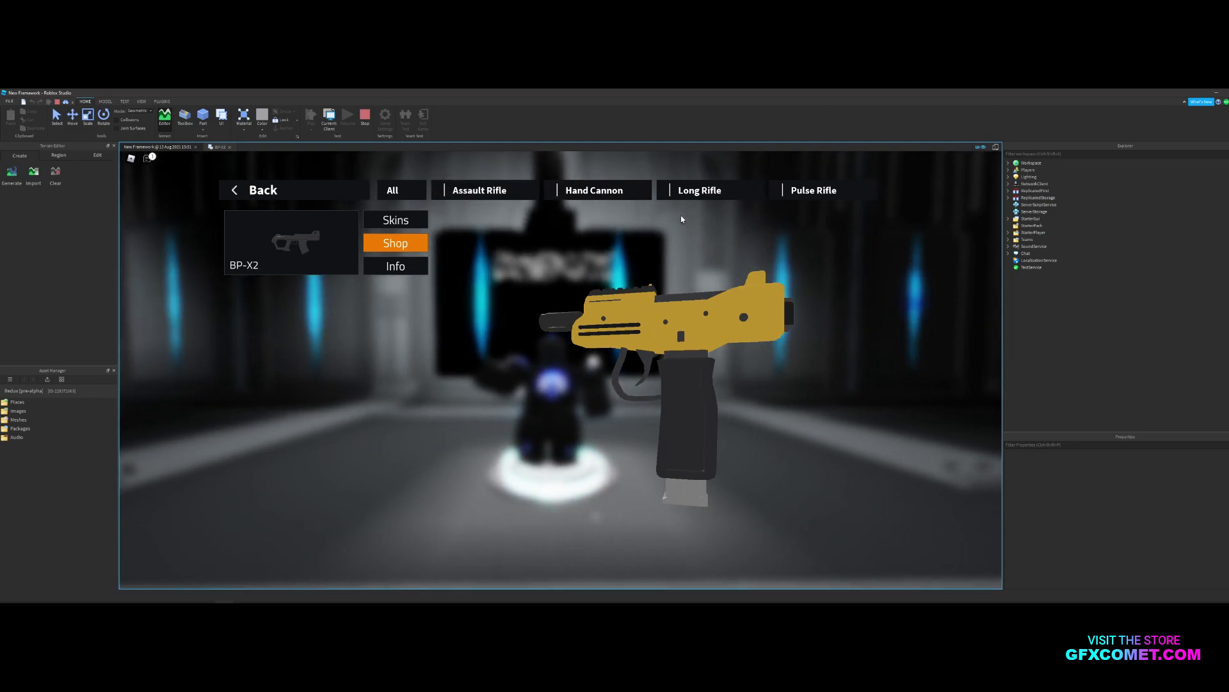
left_click(614, 194)
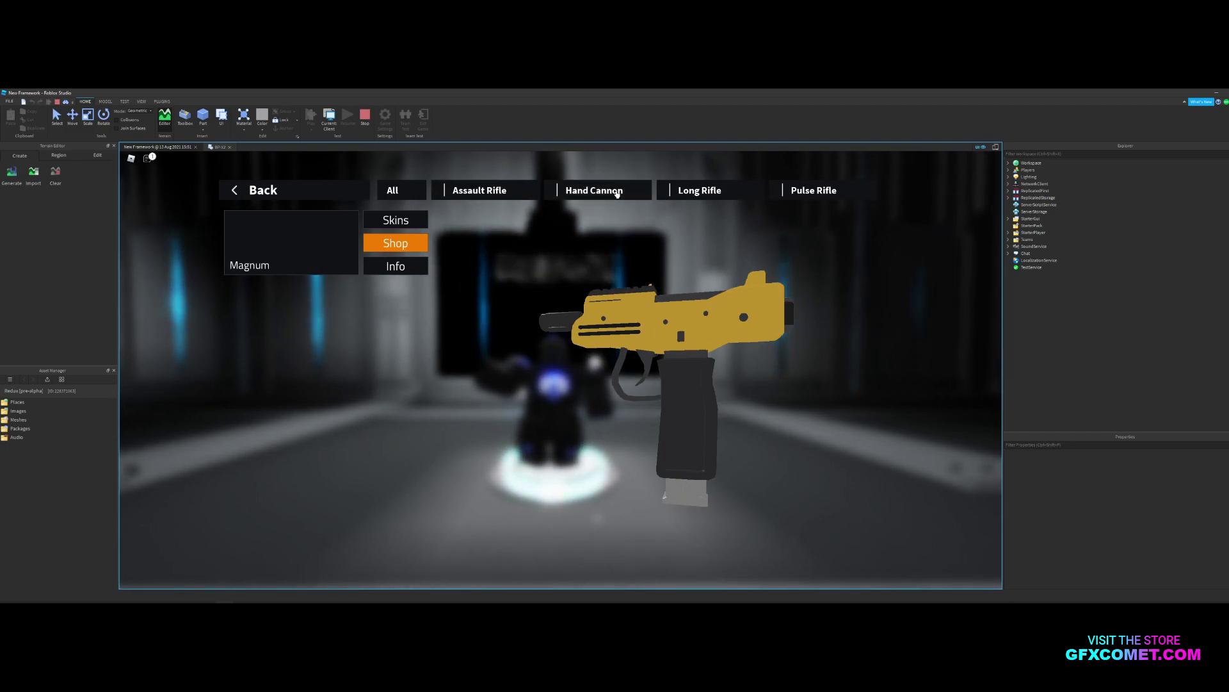
left_click(694, 191)
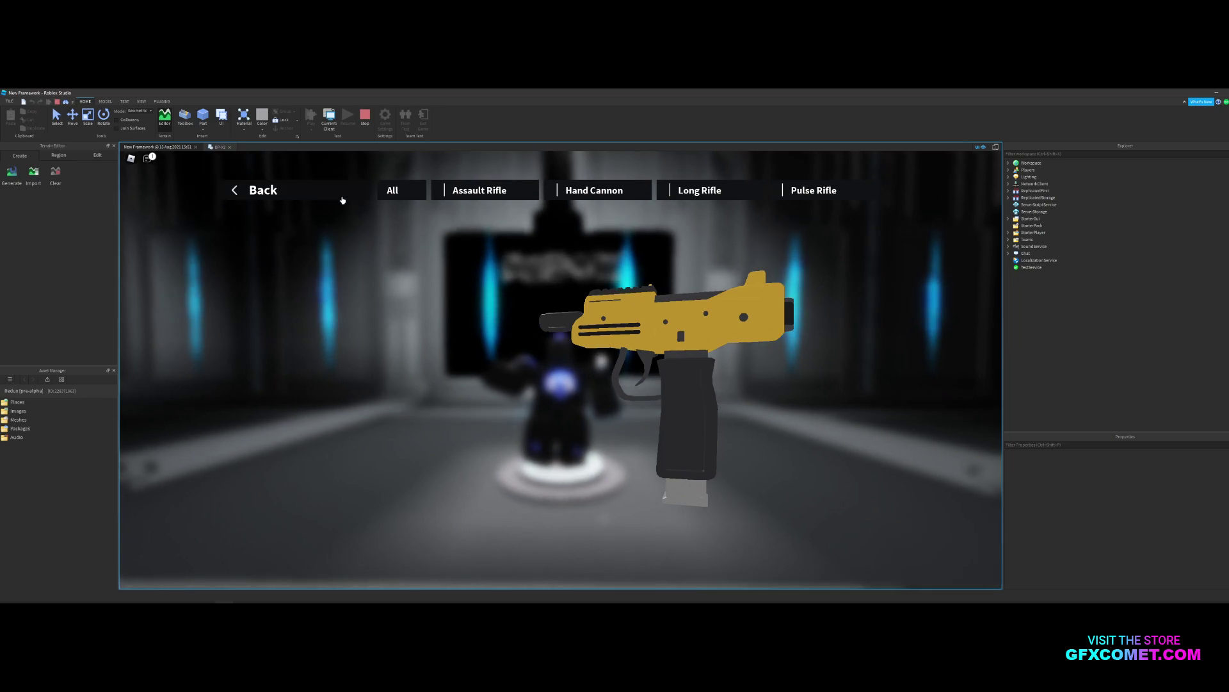
Switch to the Arsenal's weapon slot with shotguns and browse its Fusion Rifle and Submachine Gun categories.
left_click(342, 196)
left_click(329, 285)
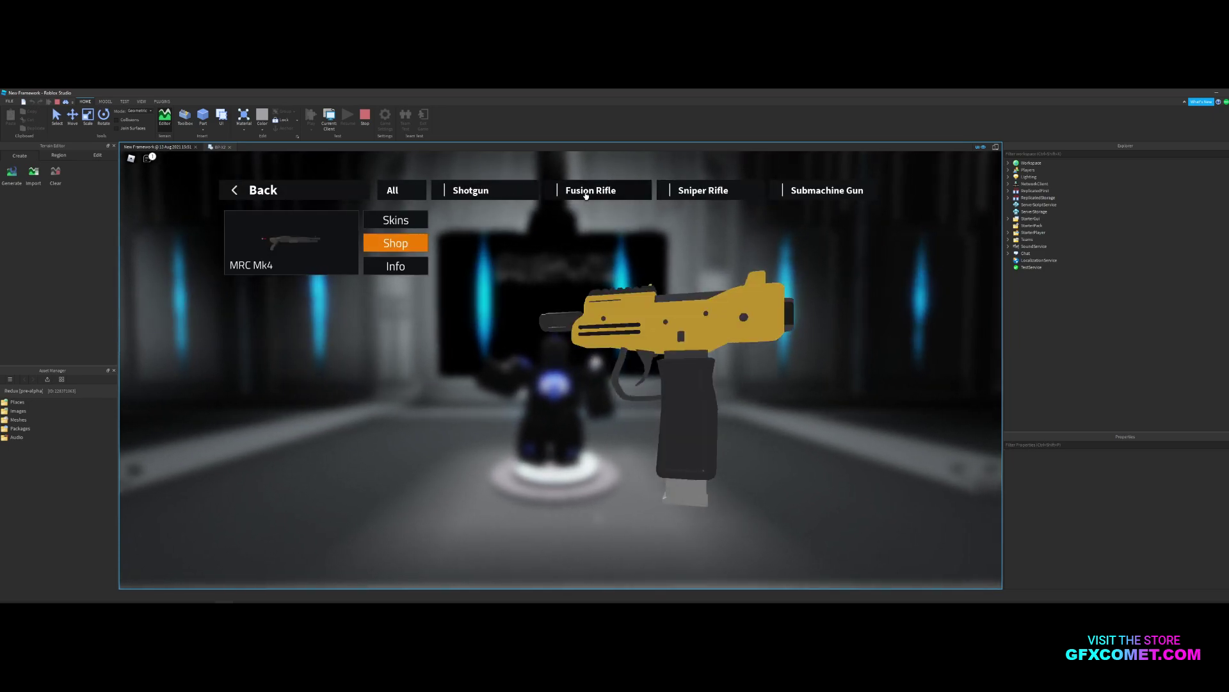
left_click(589, 192)
left_click(798, 192)
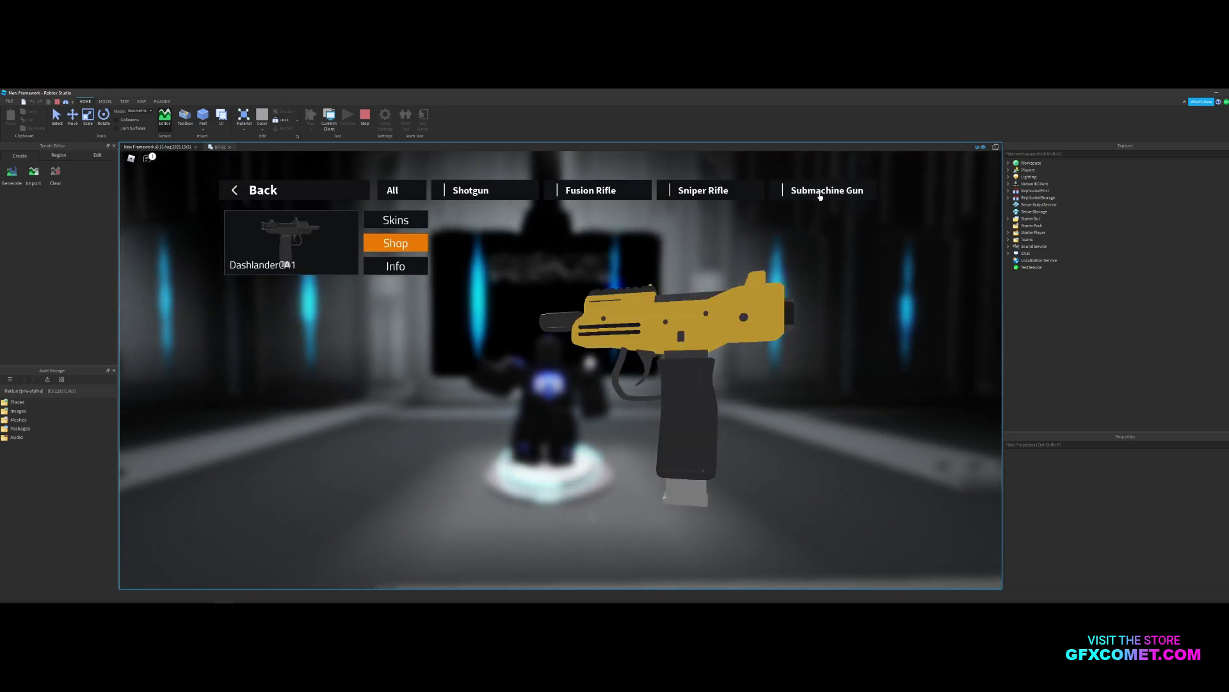
Browse the Sniper Rifle category of the secondary slot and return to the Arsenal to open the primary weapon slot.
left_click(685, 192)
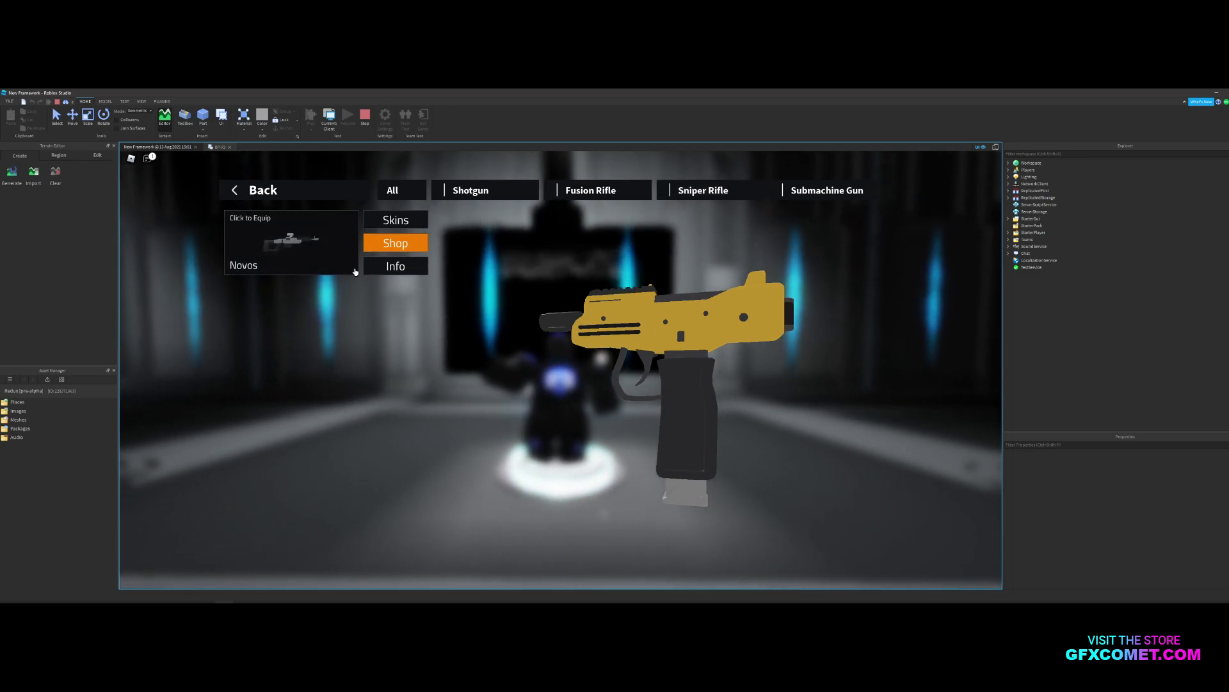
left_click(335, 192)
left_click(360, 252)
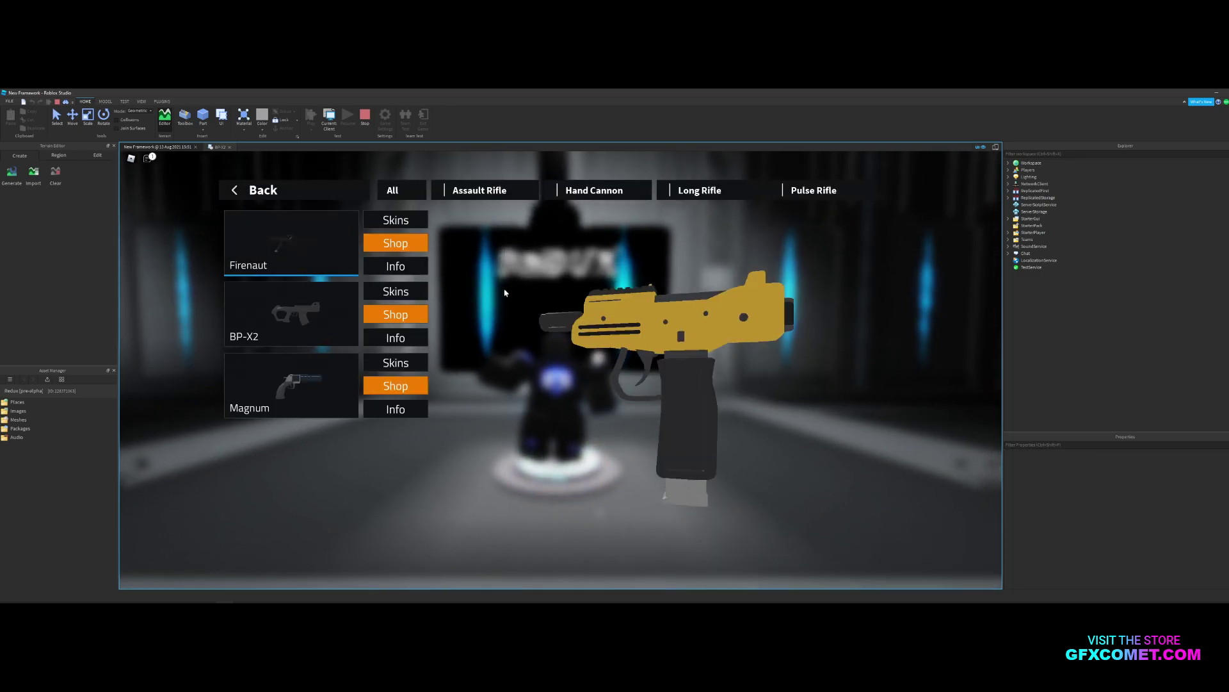
View the available skins of the BP-X2 and the Magnum.
left_click(395, 291)
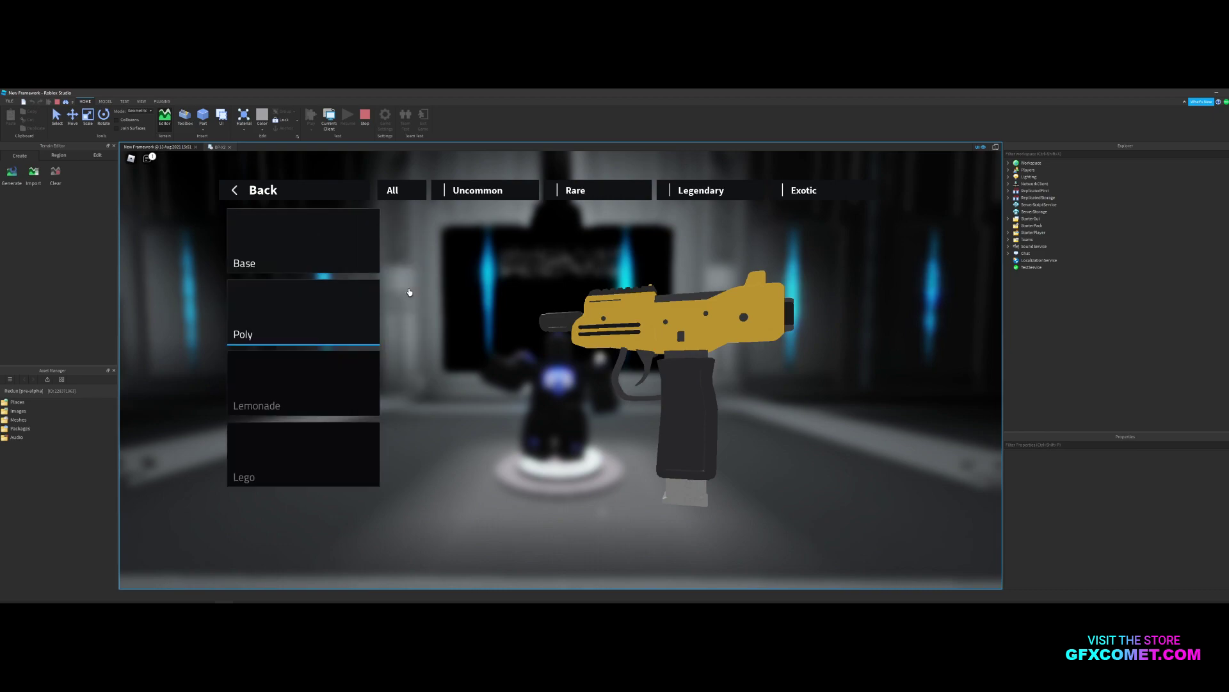
left_click(327, 250)
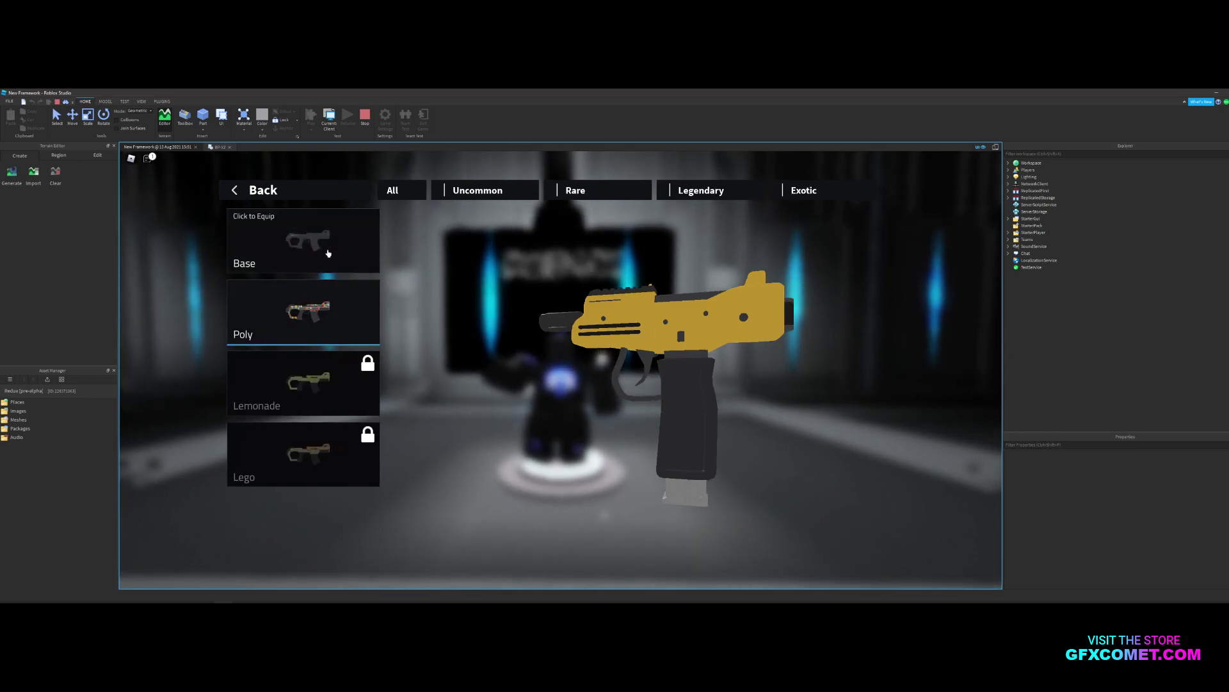
left_click(396, 363)
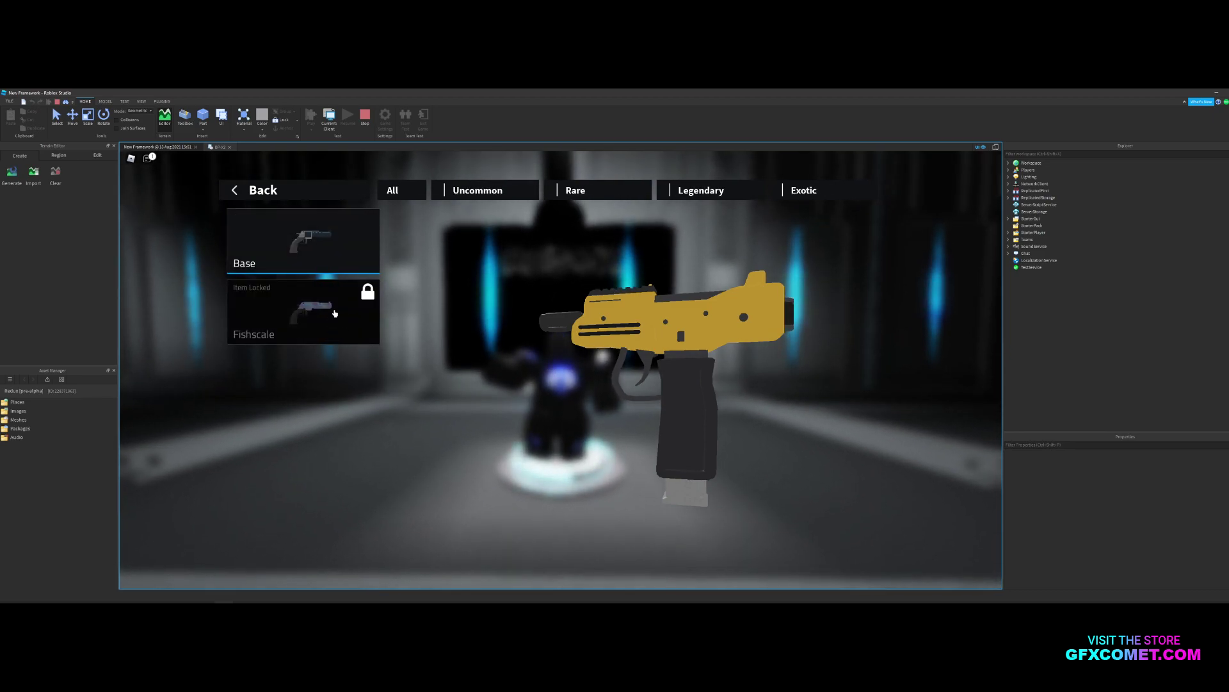
left_click(323, 191)
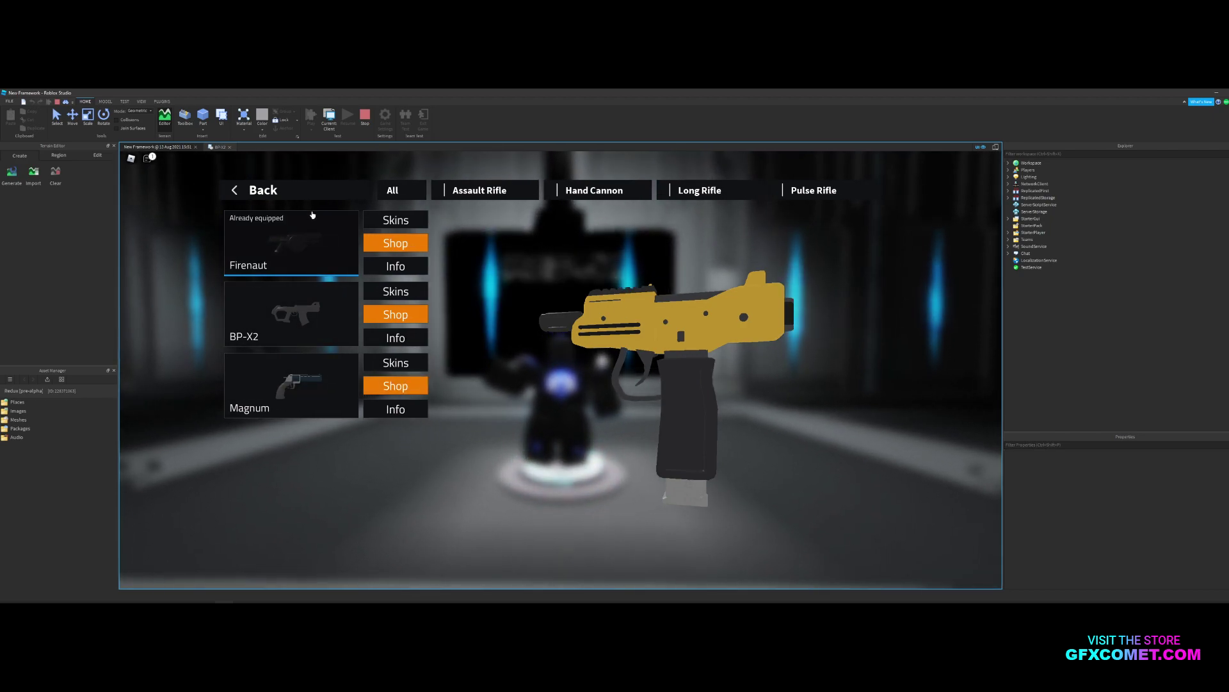
Leave the Arsenal for the main menu and deploy into the Metropolis map.
left_click(327, 191)
left_click(330, 202)
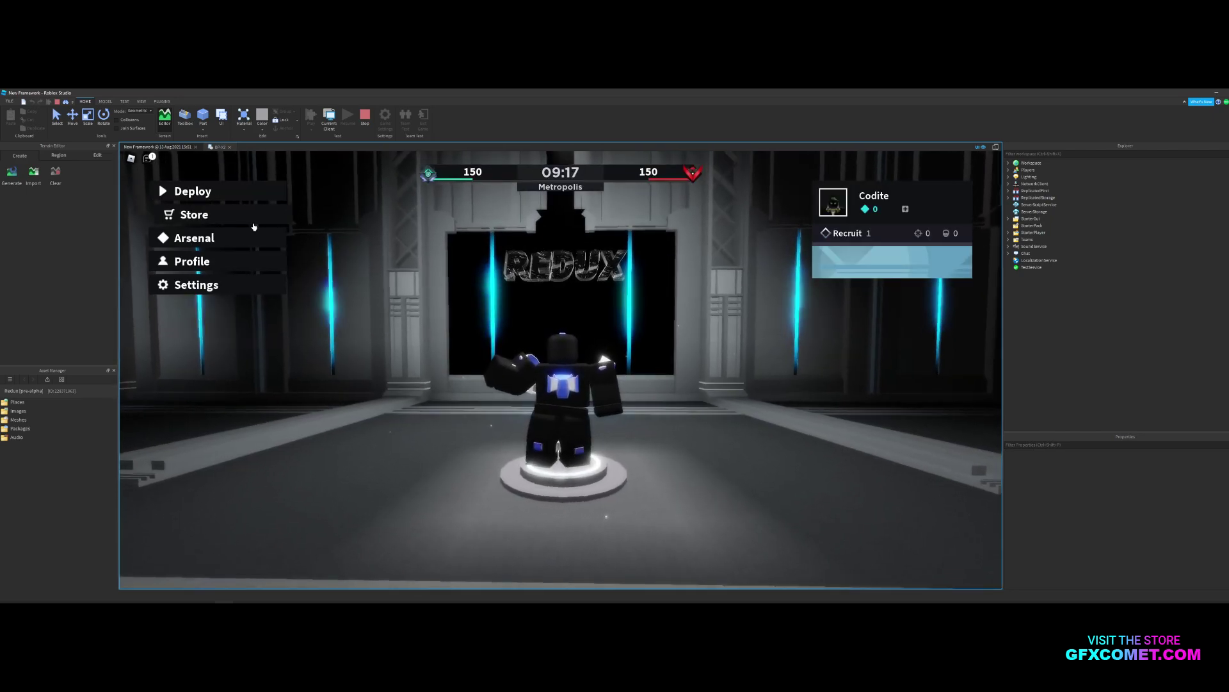
left_click(271, 262)
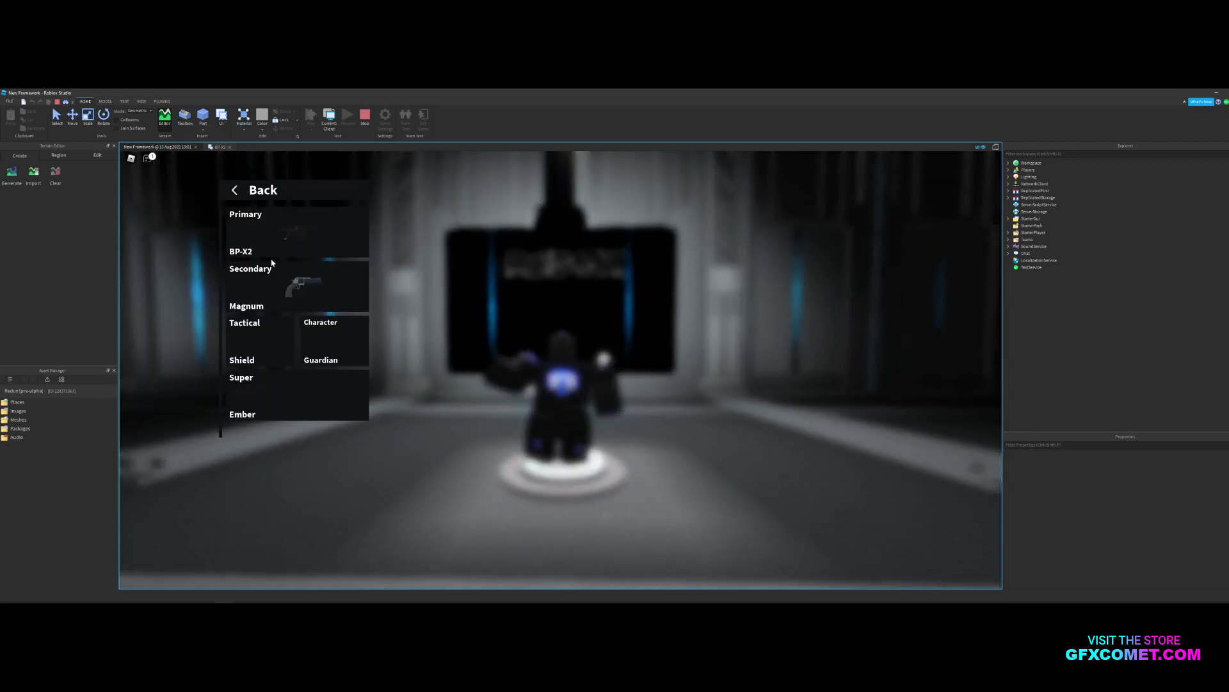
left_click(316, 192)
left_click(246, 194)
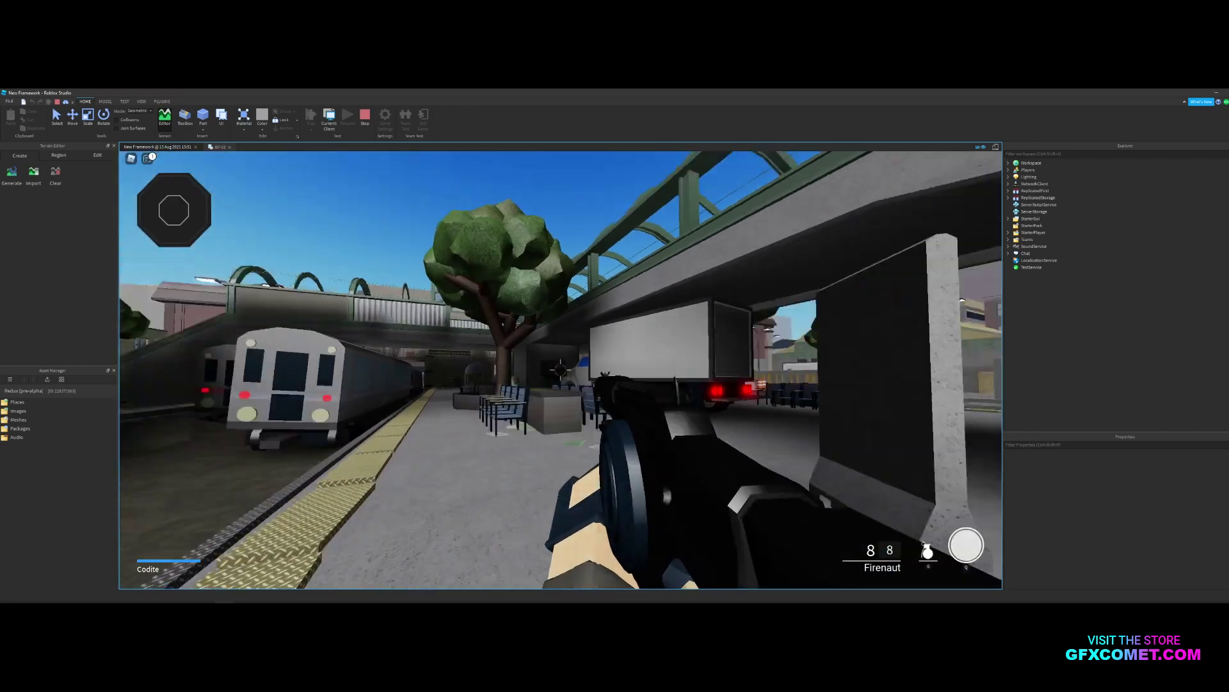
Switch to the Magnum and test firing it while moving along the train platform in Metropolis.
key("2")
key("s")
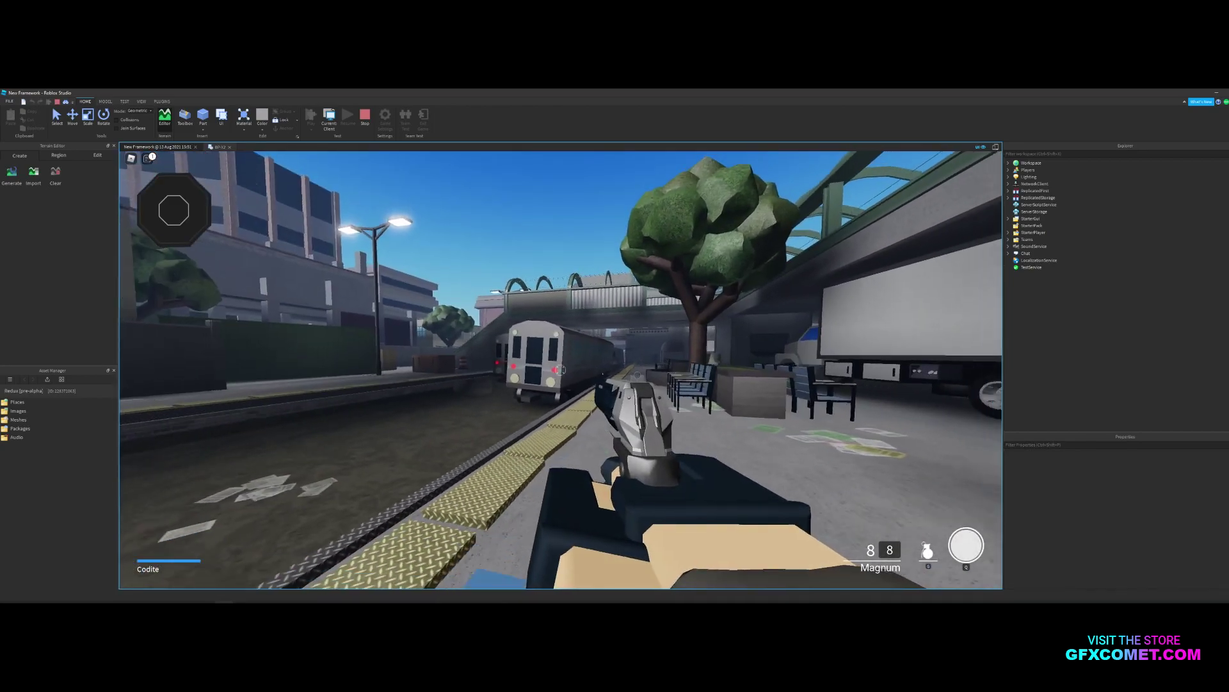
key("d")
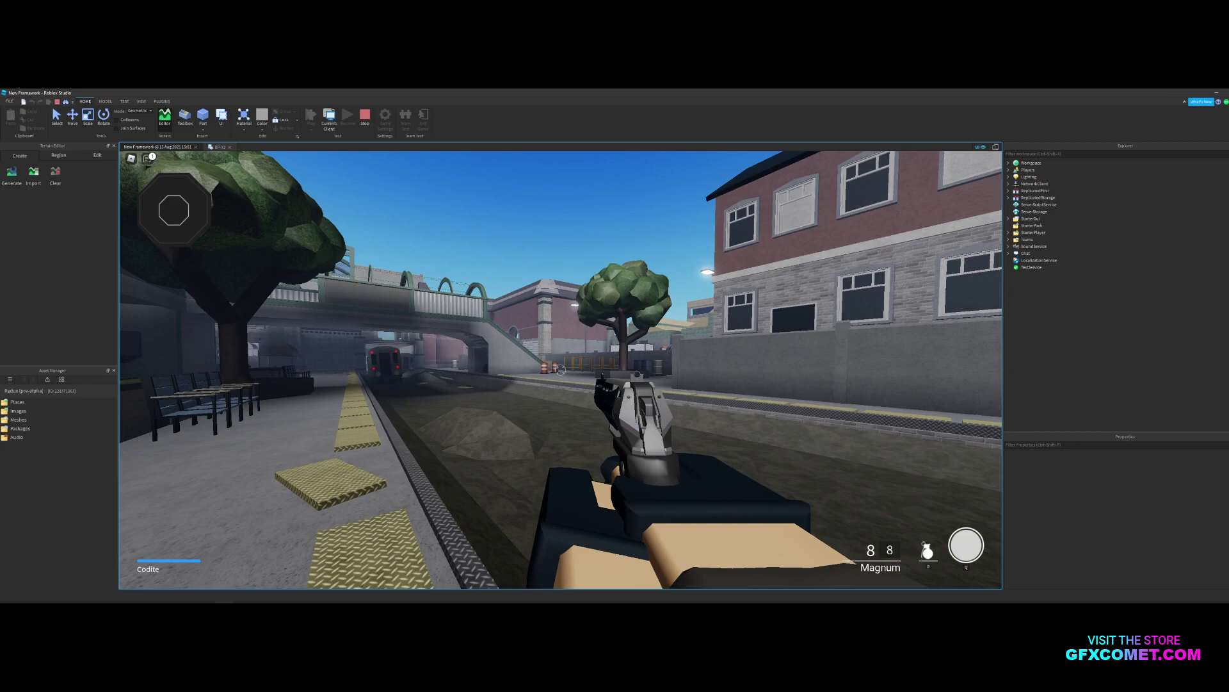
key("s")
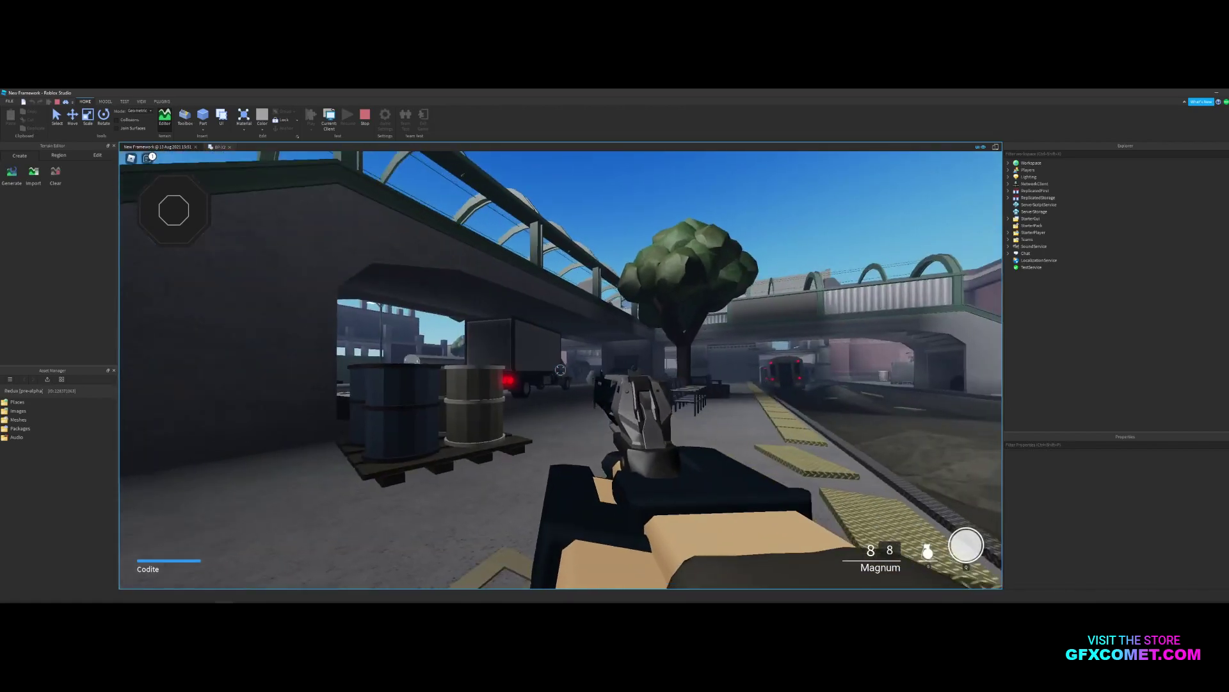
left_click(560, 370)
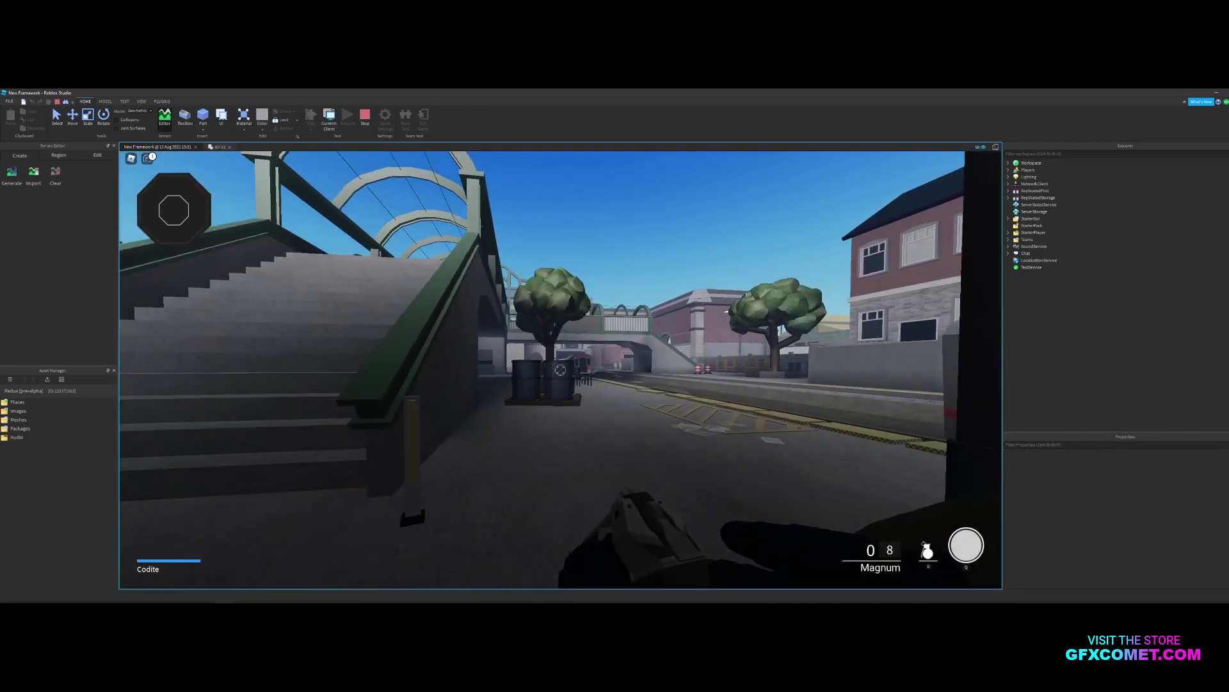
key("a")
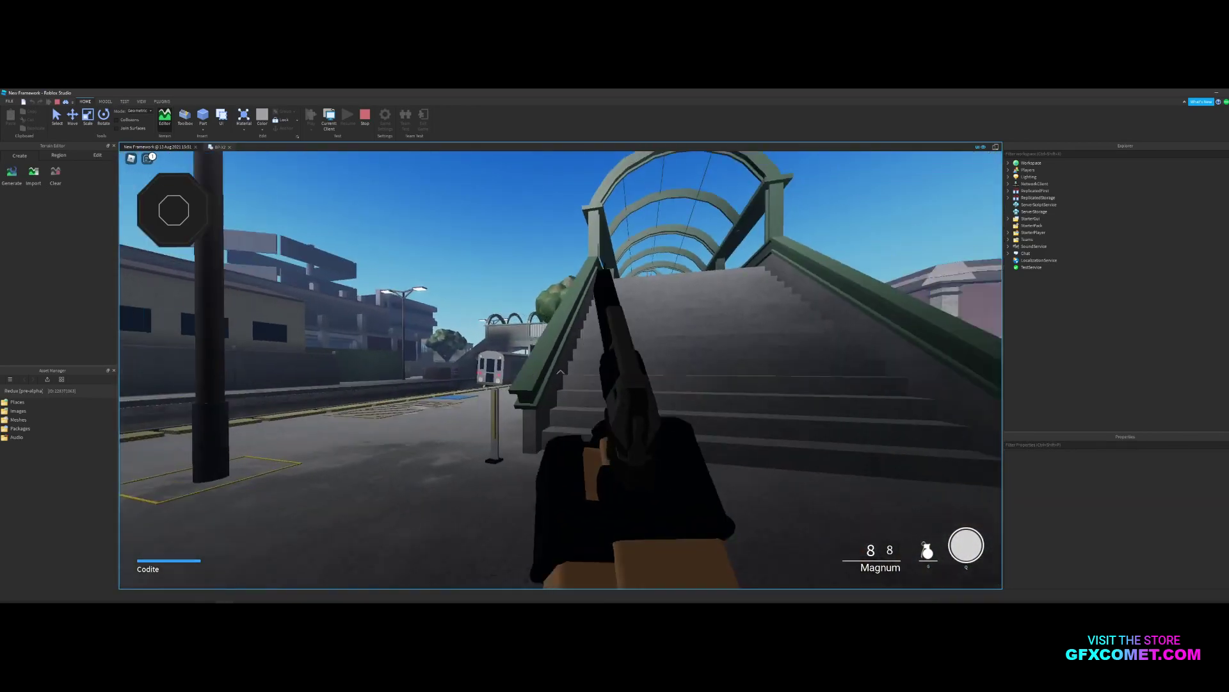
key("w")
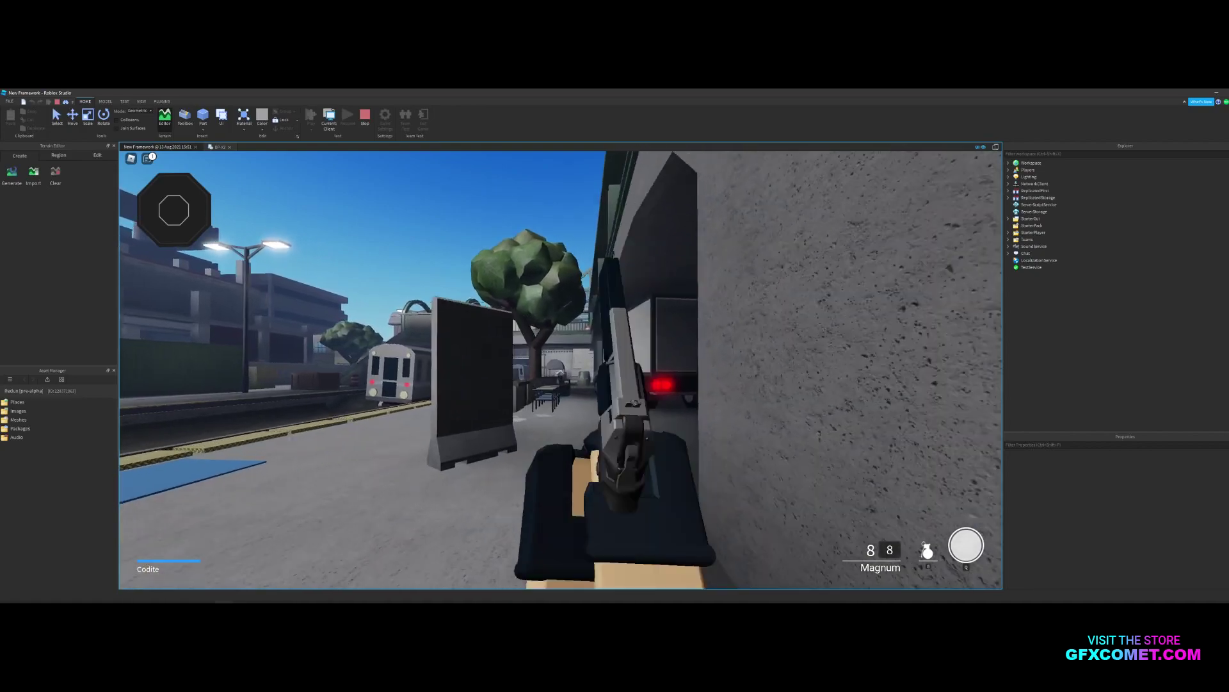
key("w")
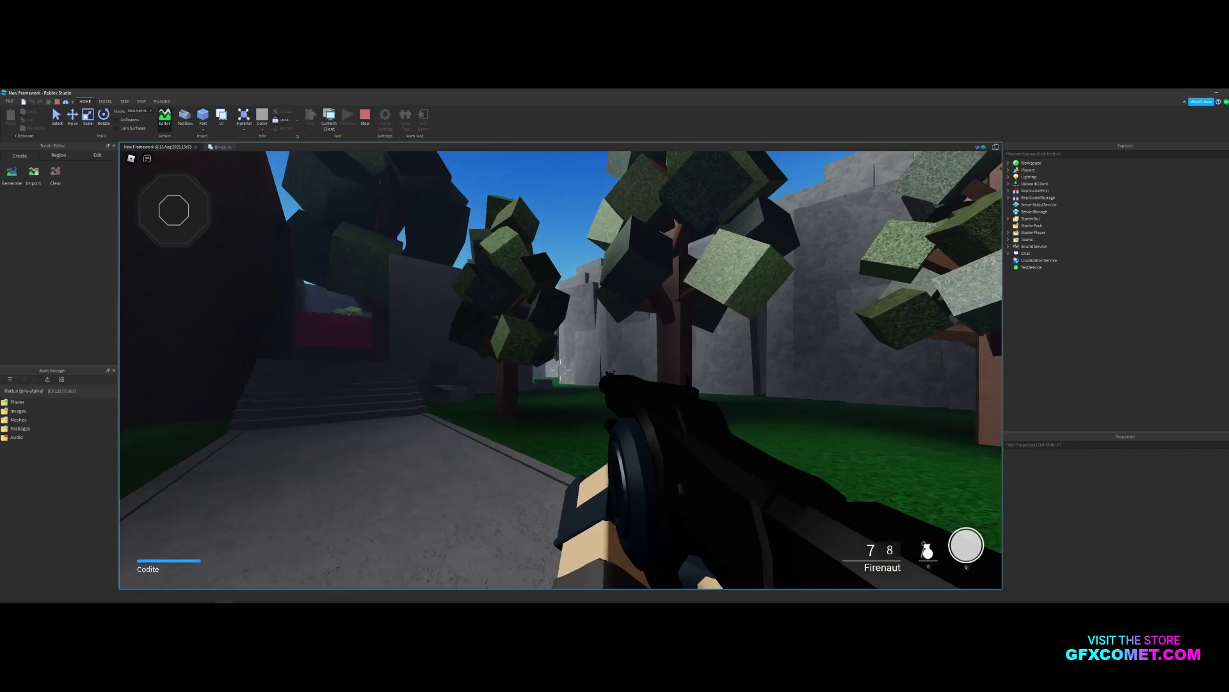
Sprint through the forest map, fire the Firenaut, and swap to the Magnum and back.
key("w")
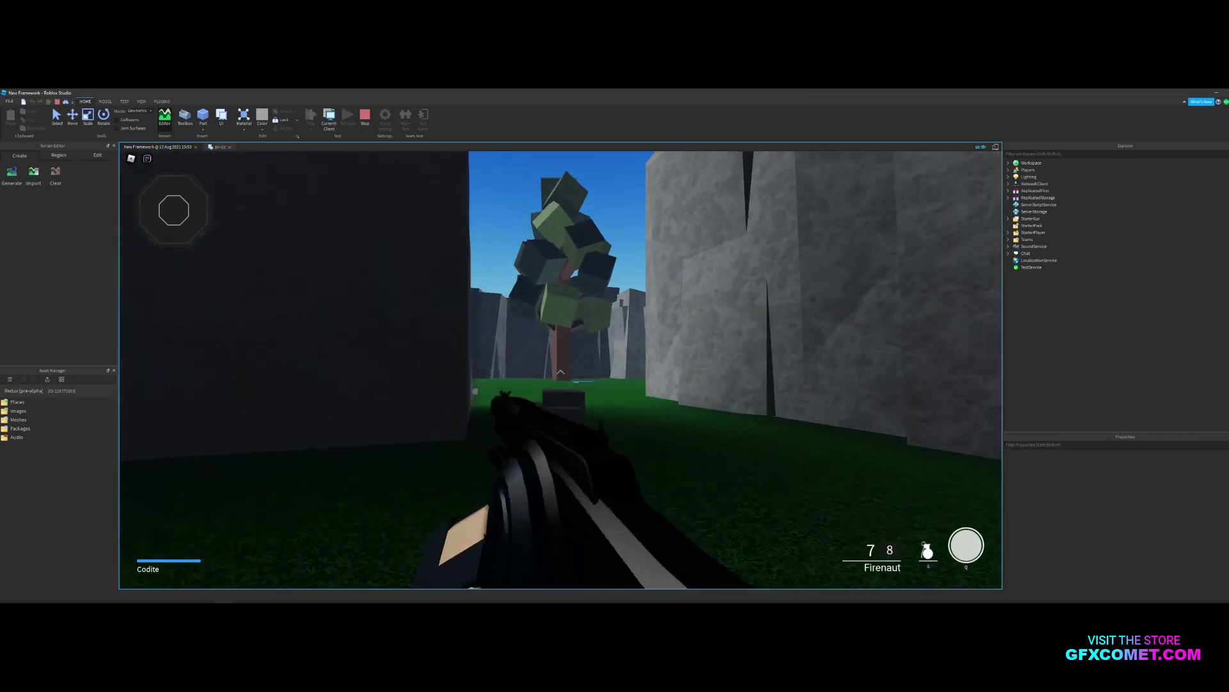
left_click(560, 370)
key("w")
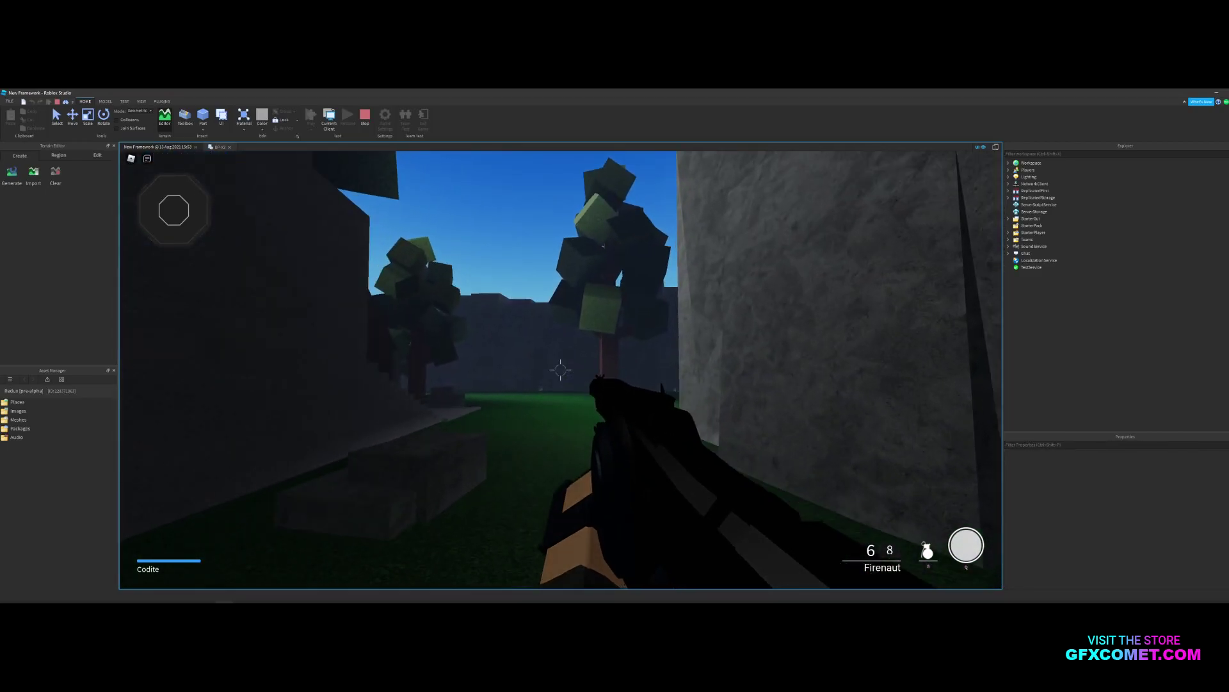
key("shift")
key("w")
key("2")
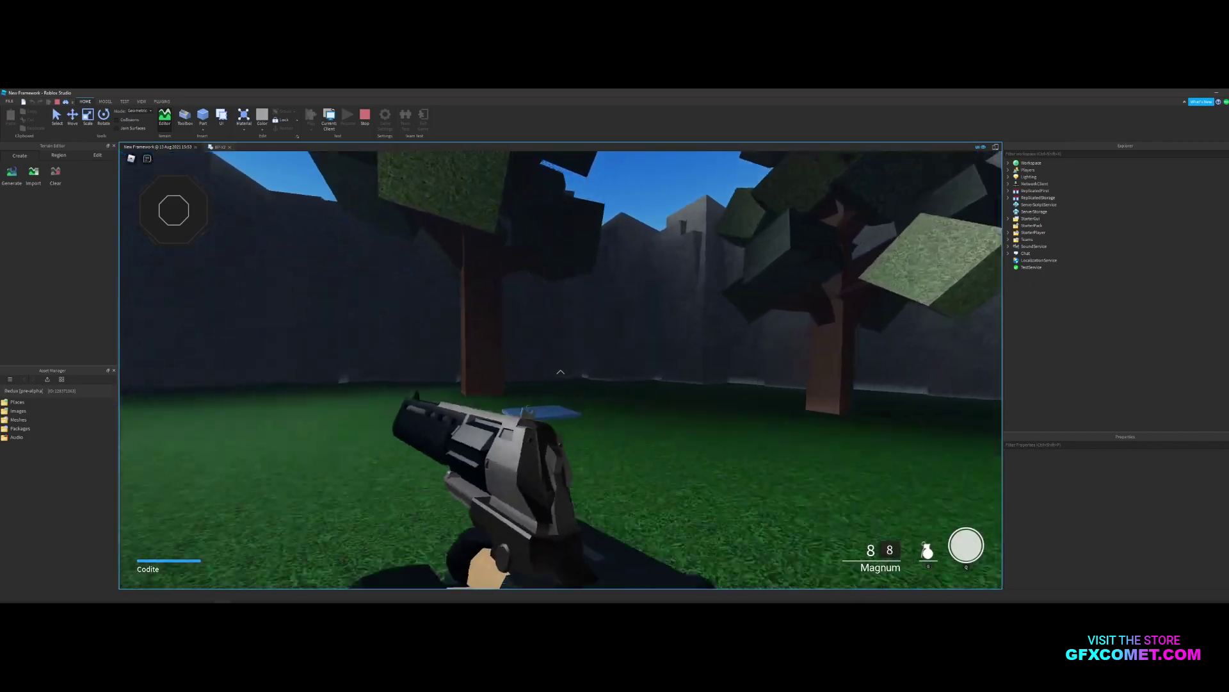
key("1")
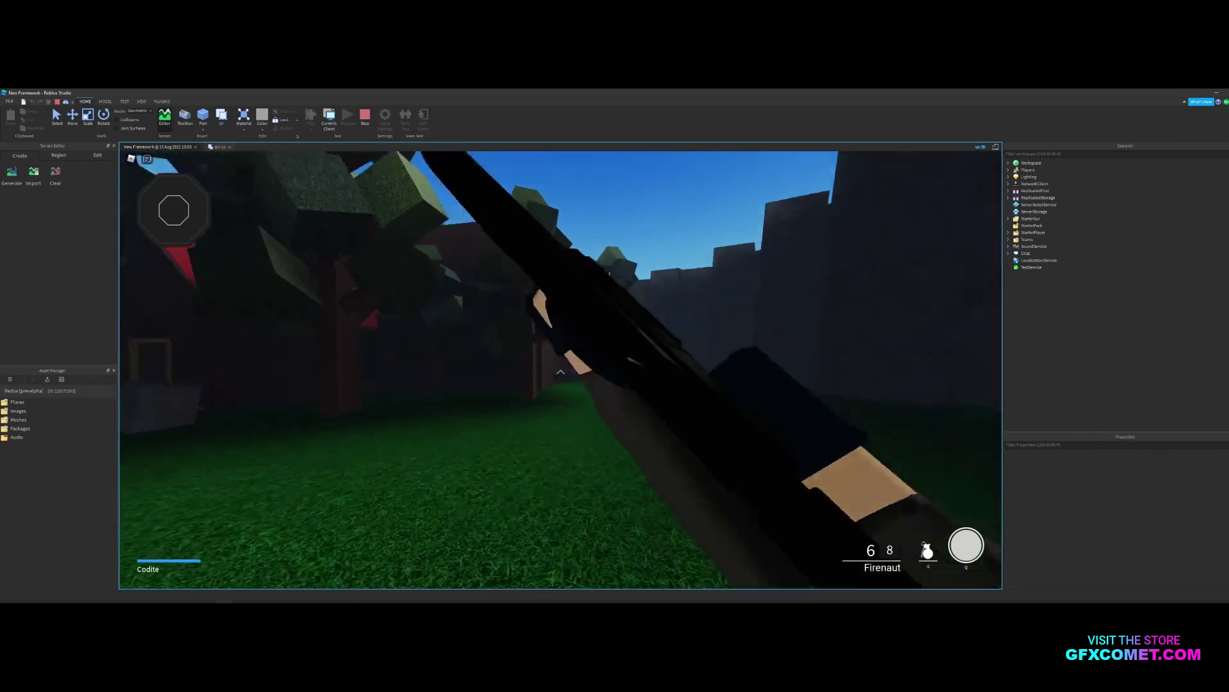
Run and jump across the grass with the Firenaut, bringing the camera back to first person.
key("w")
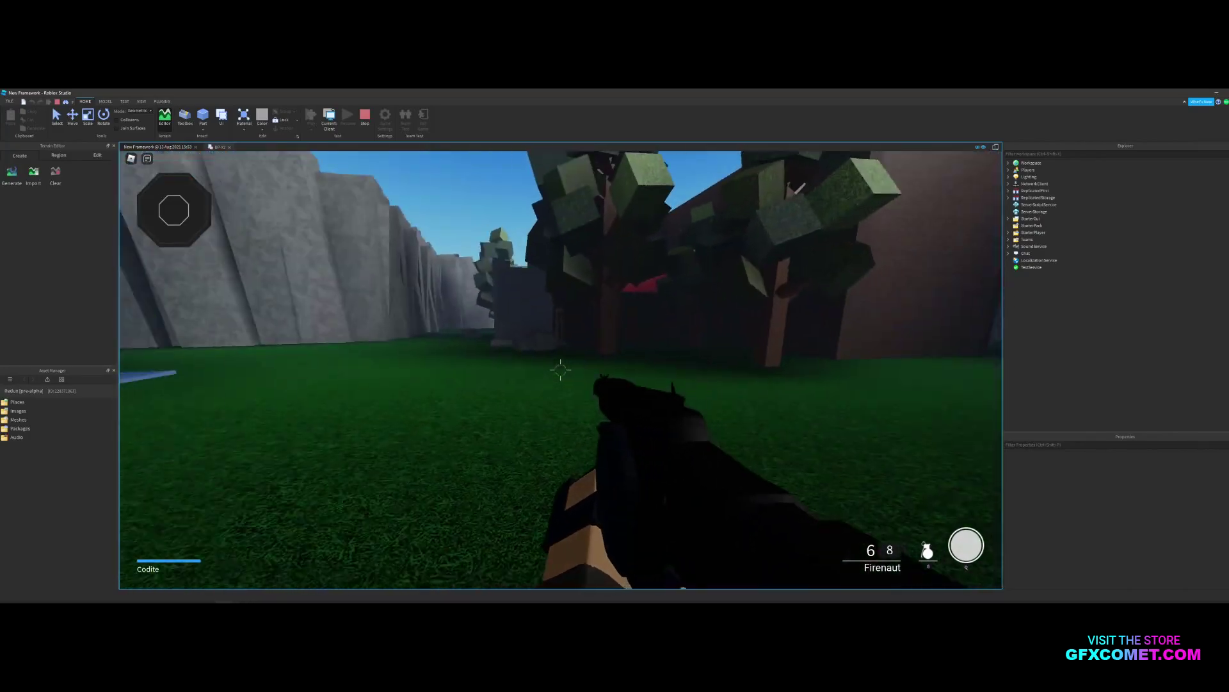
key("w")
key("space")
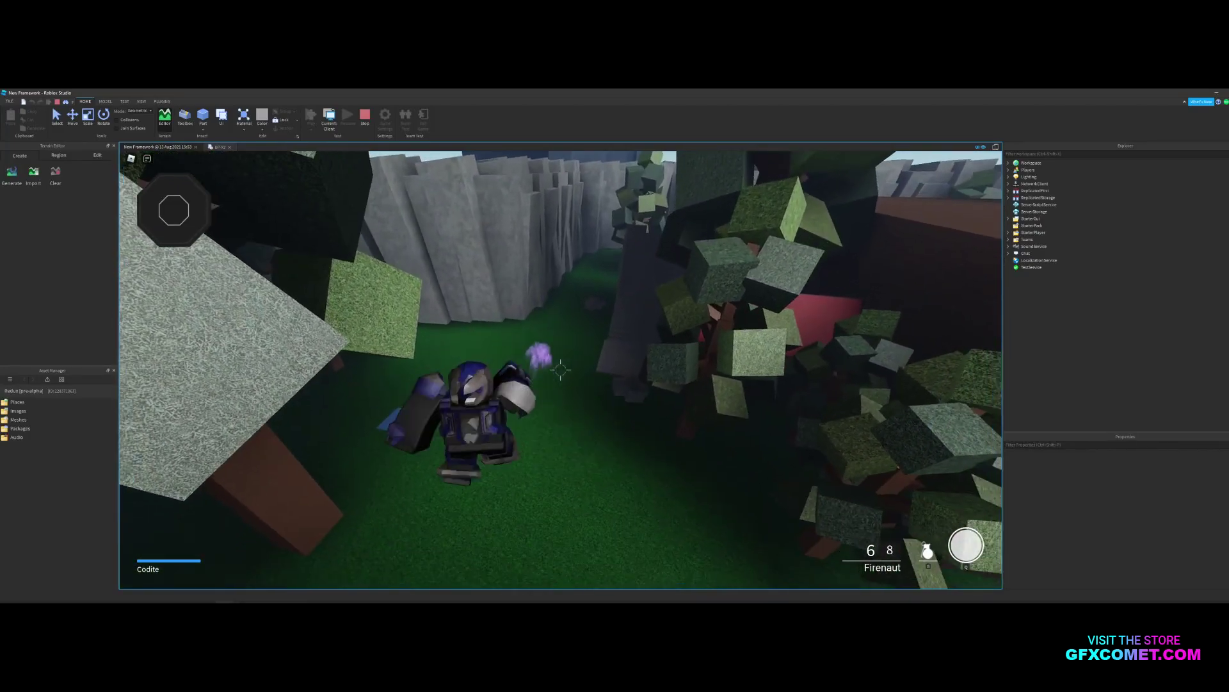
scroll(560, 371, "up", 3)
key("w")
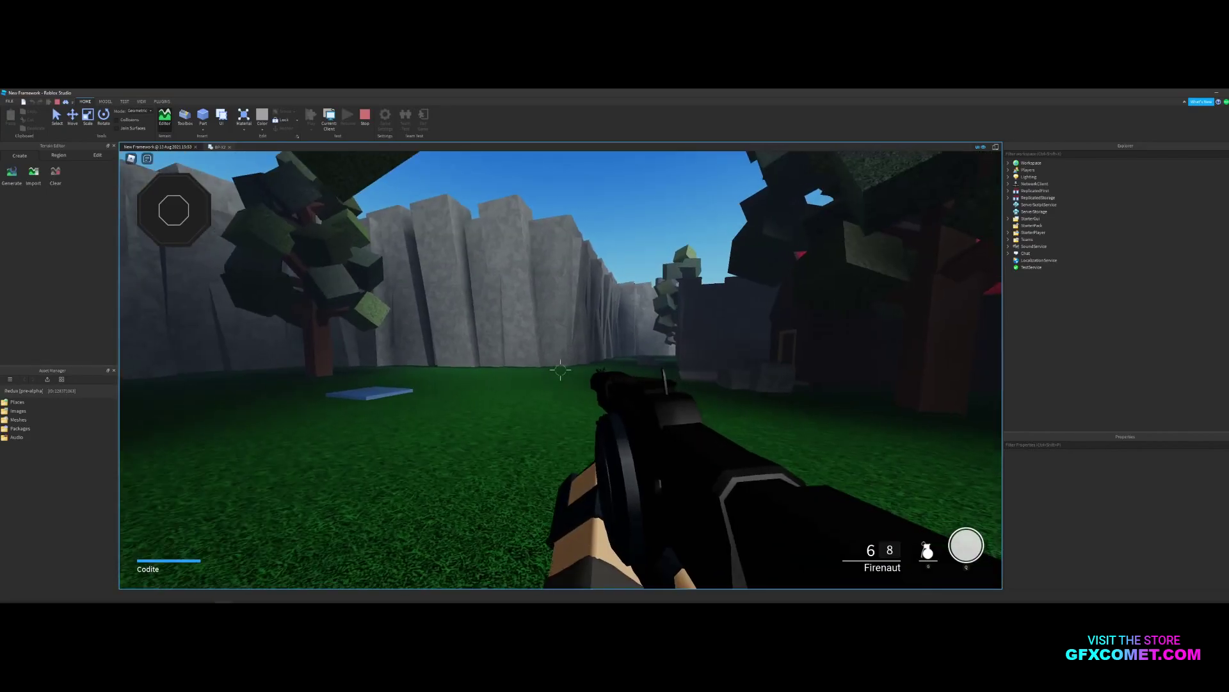
key("w")
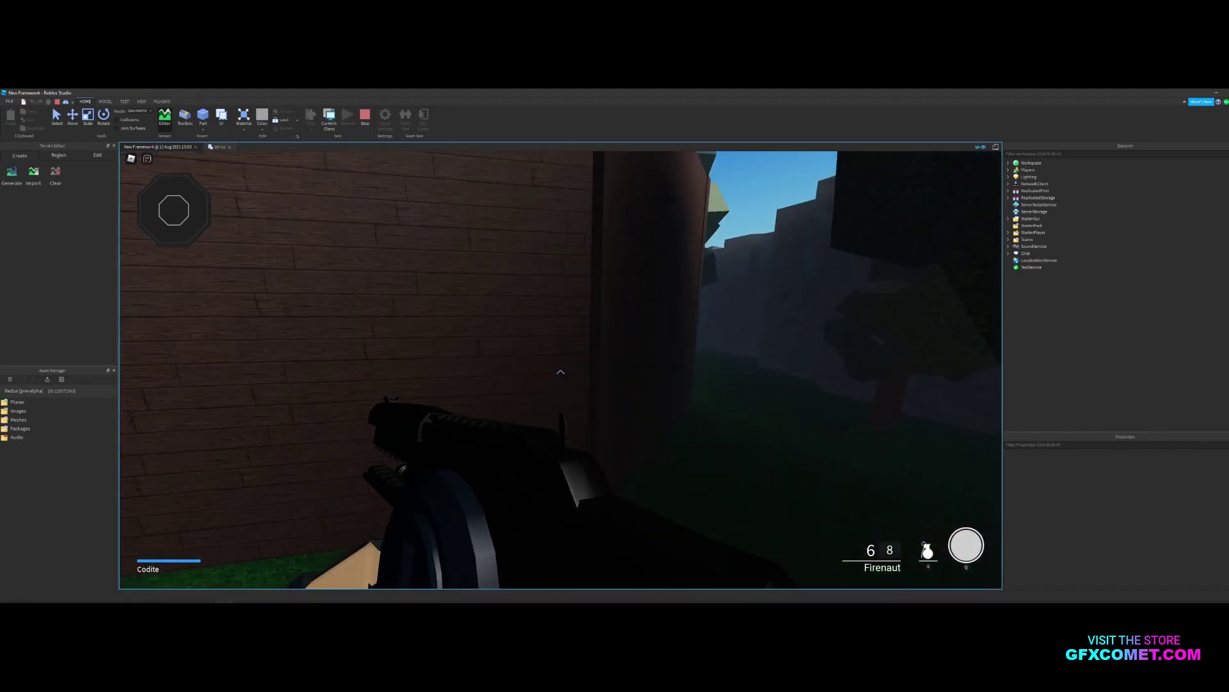
Test swapping between the Magnum and the Firenaut and aiming while moving along the rock wall.
key("w")
key("2")
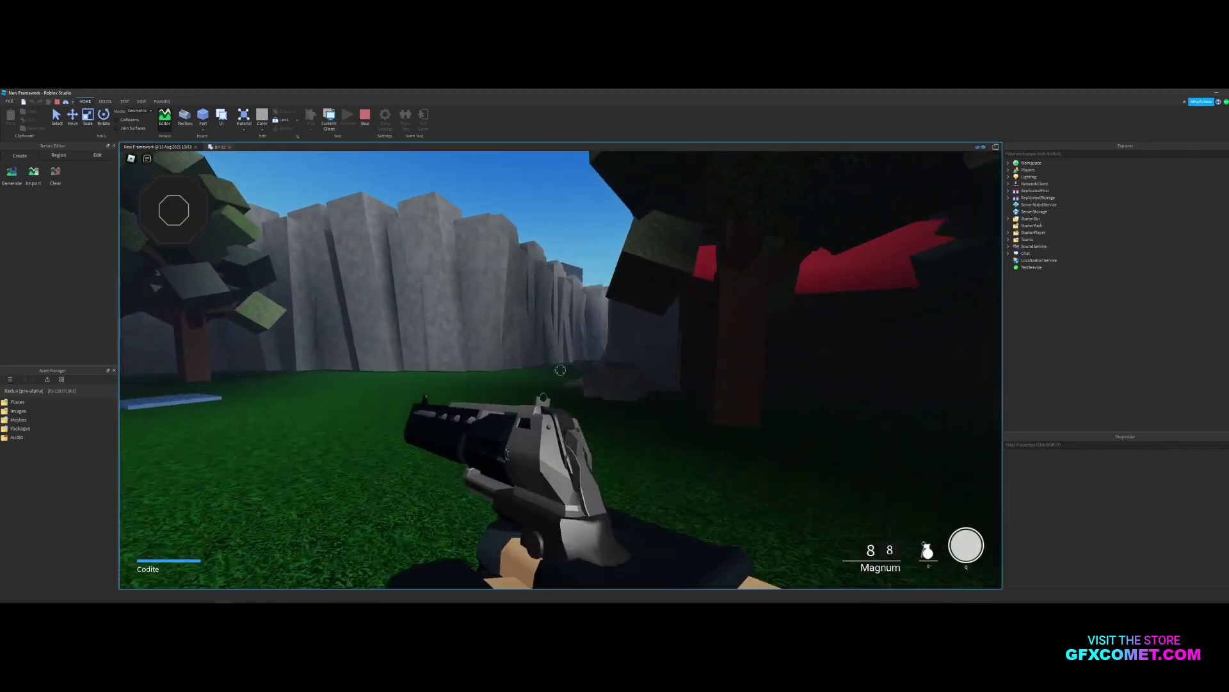
key("1")
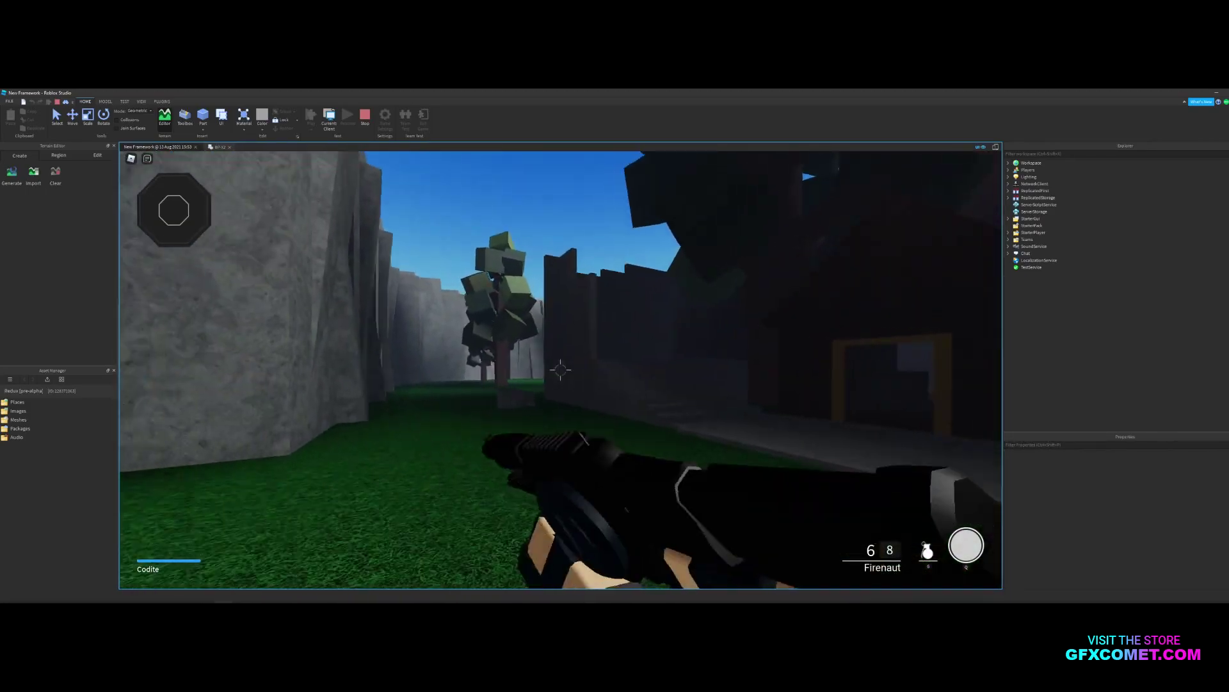
right_click(561, 369)
key("2")
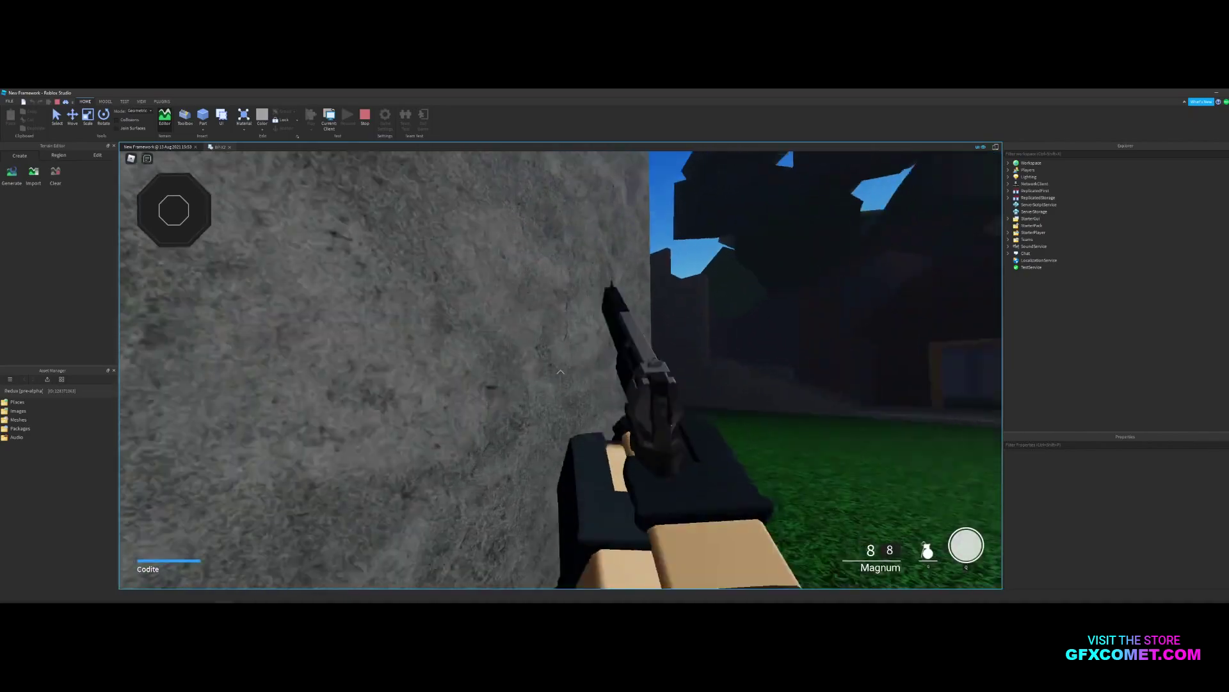
key("1")
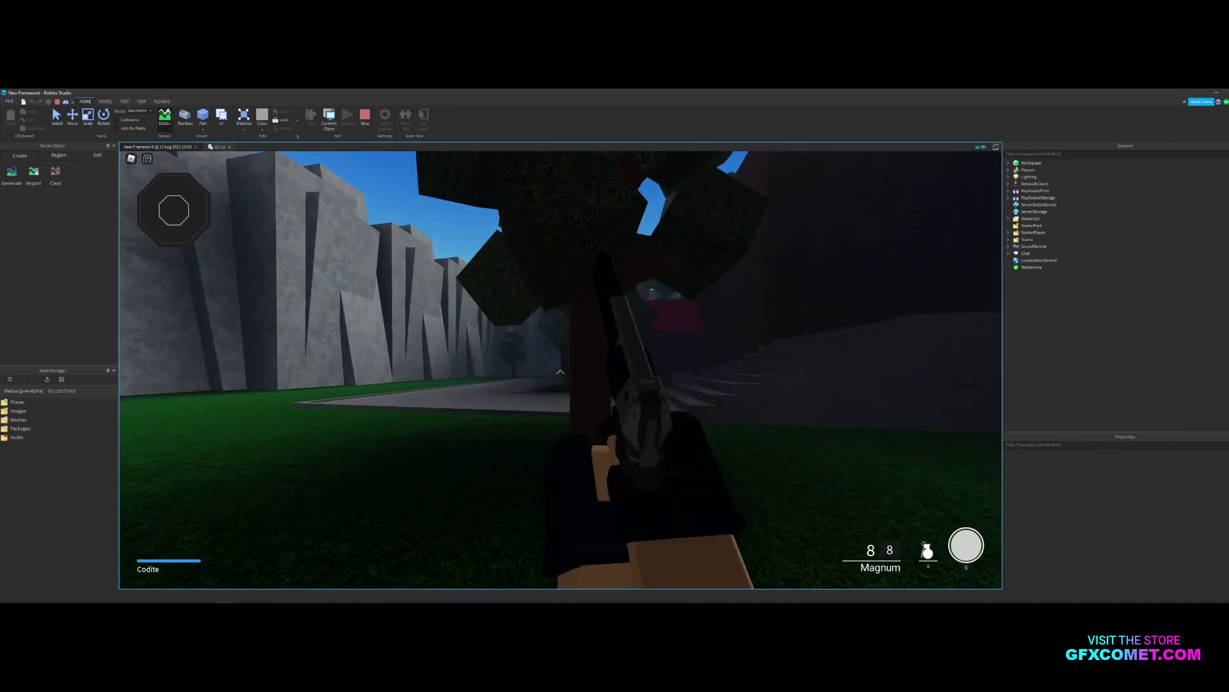
key("1")
Run and jump with the Firenaut past the red-roofed building and the trees.
key("w")
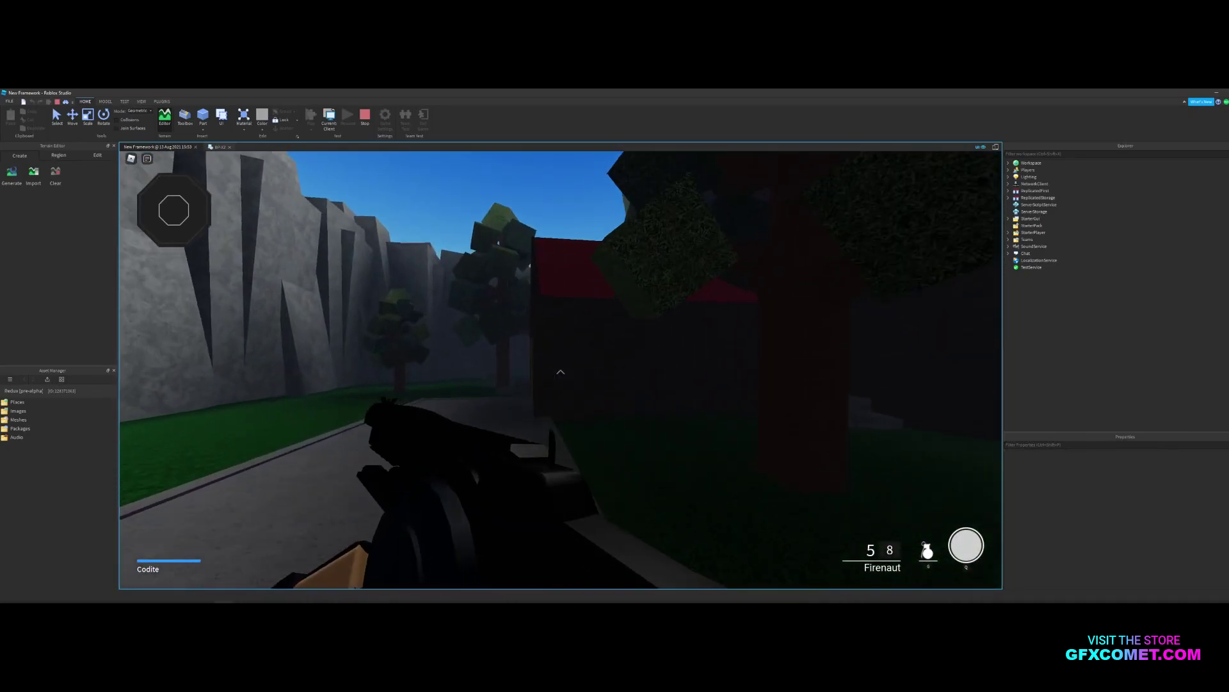
key("space")
key("w")
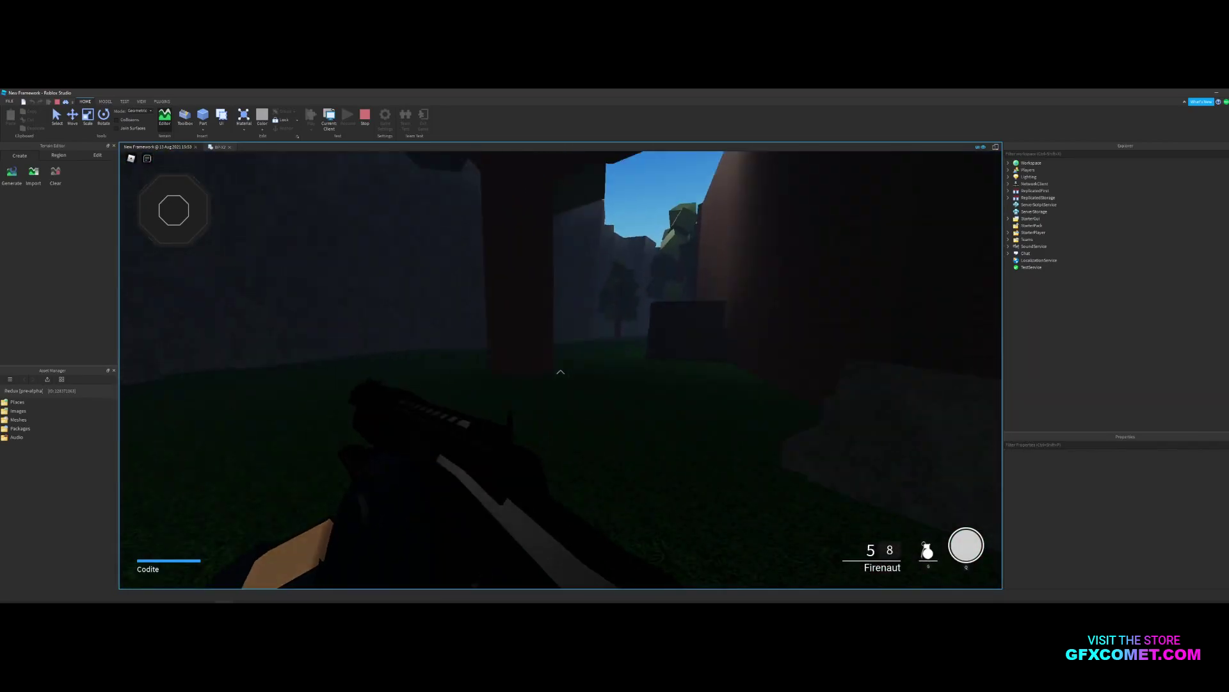
key("w")
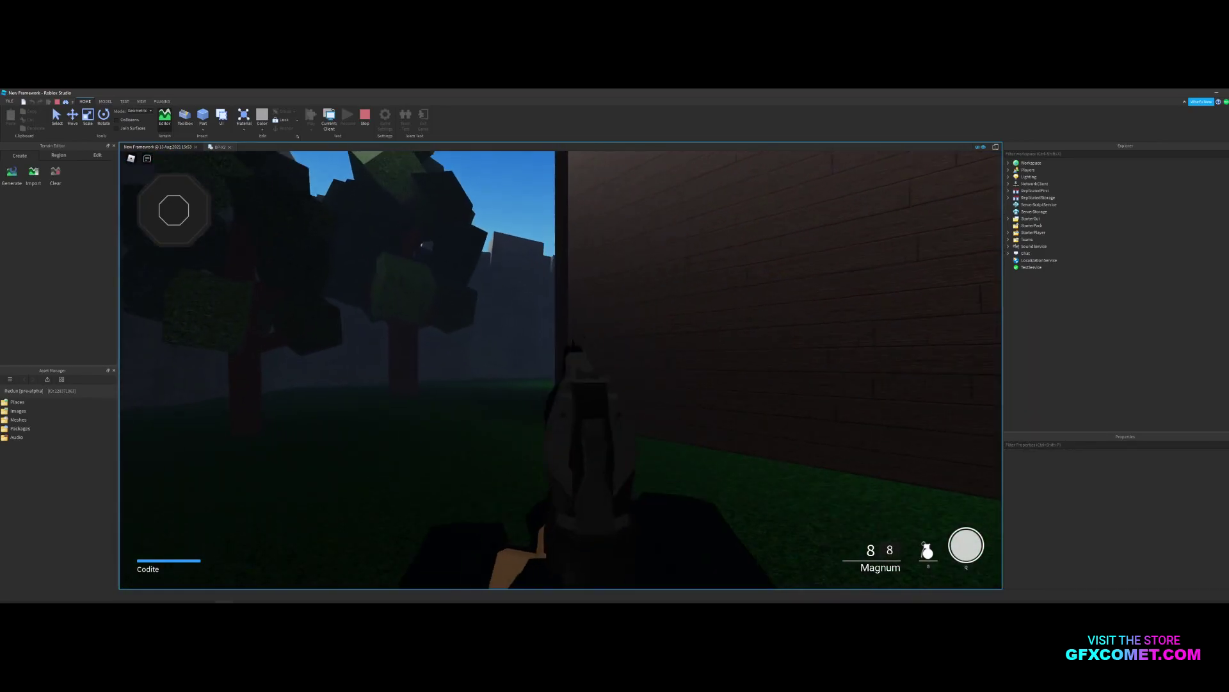
Fire the Magnum and the Firenaut alternately while circling the dark plank-walled building.
left_click(560, 370)
key("1")
key("w")
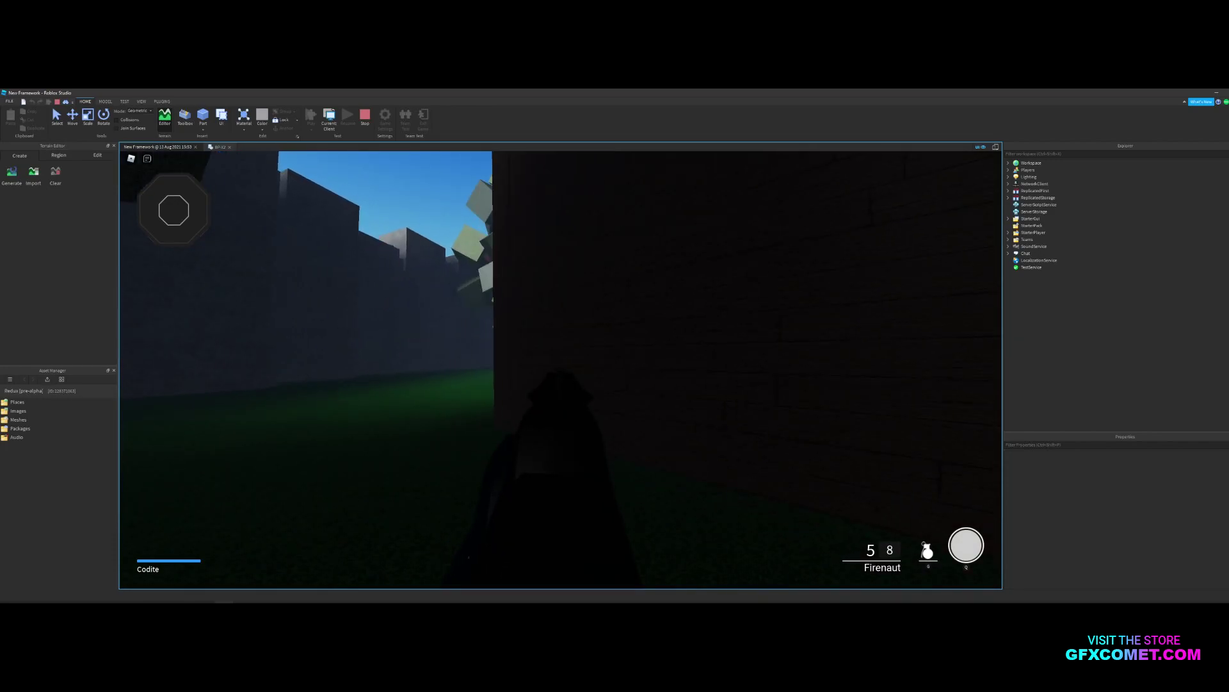
left_click(561, 370)
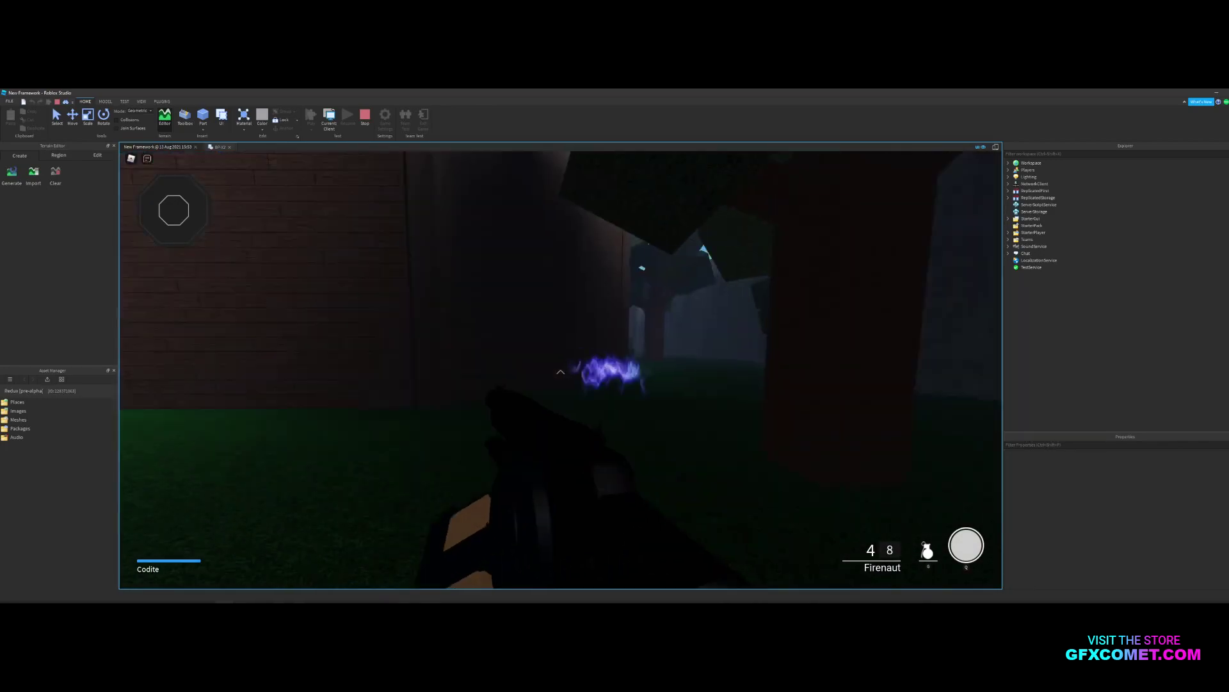
key("2")
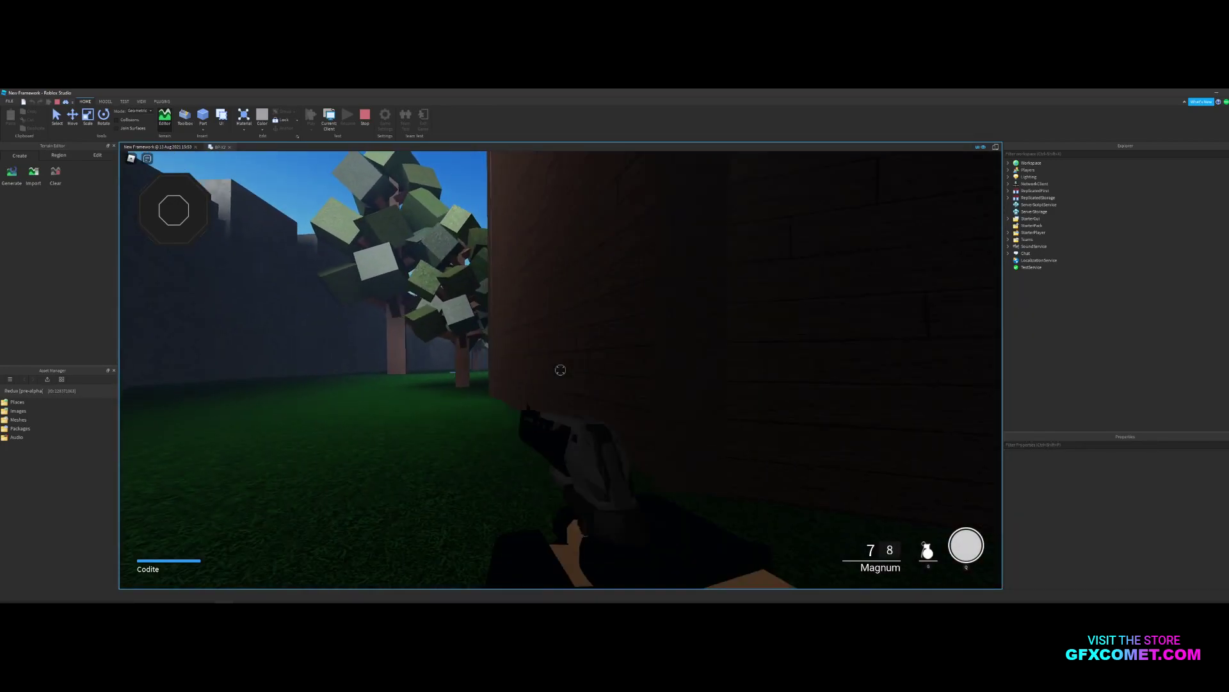
left_click(561, 369)
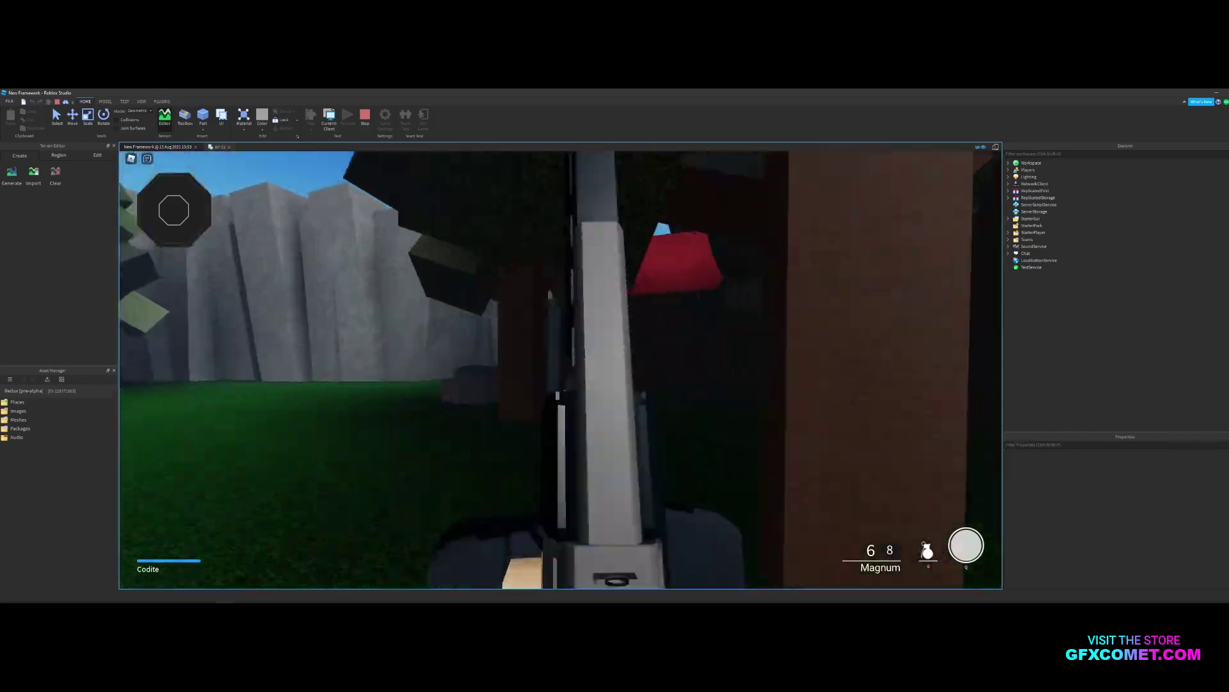
Fire the Magnum repeatedly while moving past the tree trunk toward the rock wall.
left_click(561, 371)
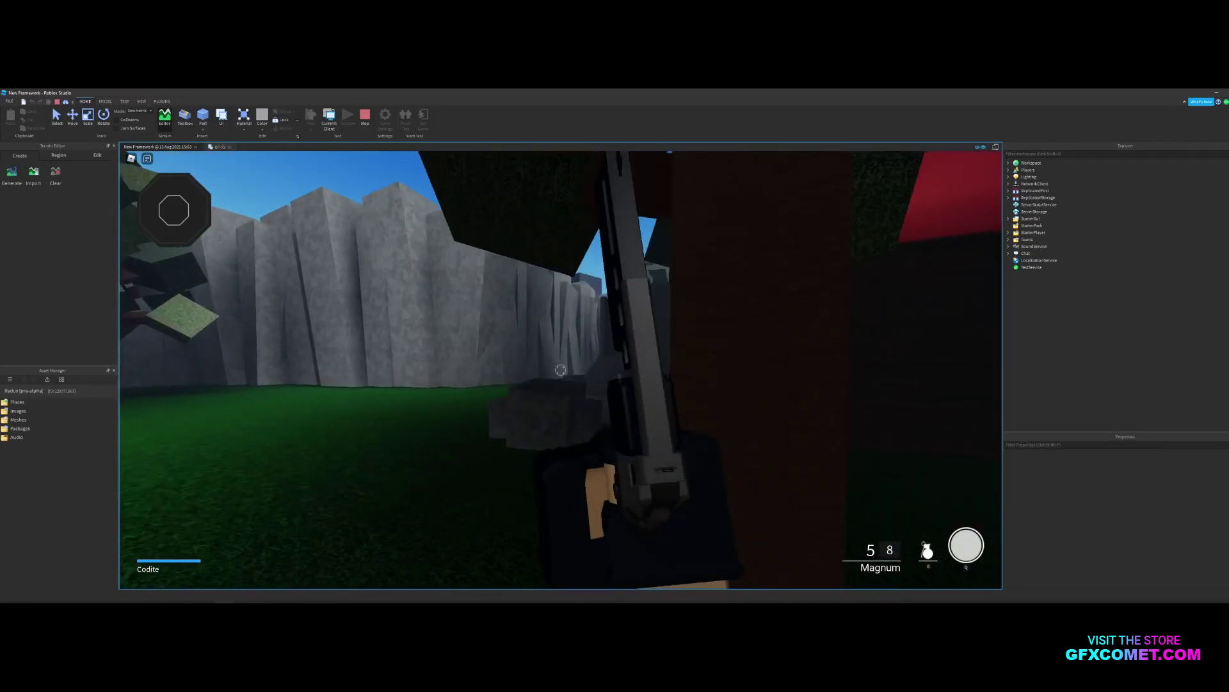
left_click(560, 371)
left_click(561, 371)
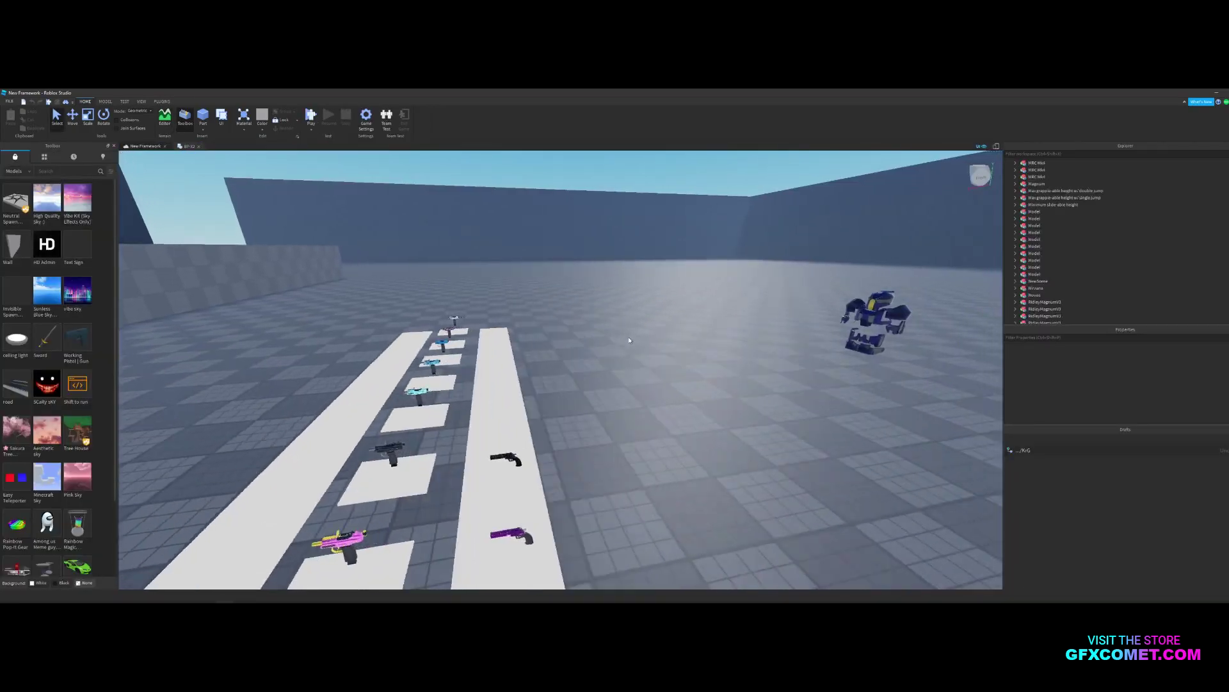
Survey the full weapon display from above and approach the row of revolver skins.
key("s")
right_click_drag(629, 340, 629, 341)
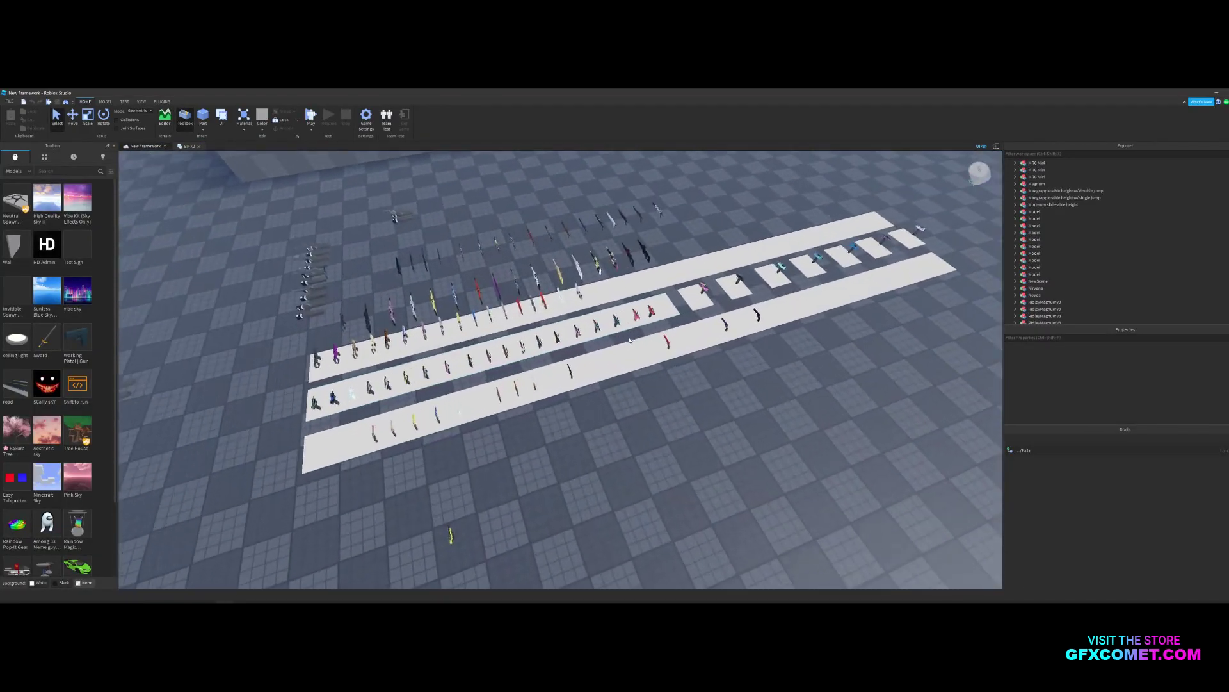
key("w")
right_click_drag(630, 341, 628, 336)
key("s")
key("w")
right_click_drag(823, 450, 859, 468)
key("e")
key("e")
key("w")
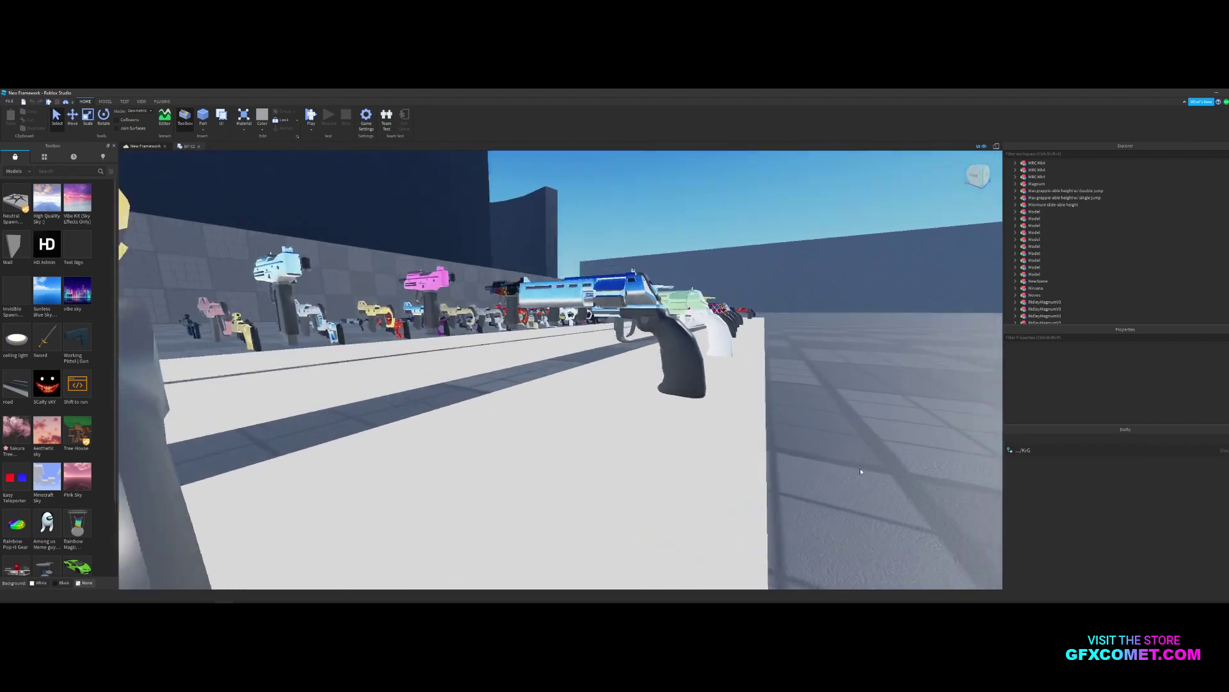
Examine the revolver skins along the outer white strip, starting from the blue one.
key("s")
key("w")
right_click_drag(860, 467, 859, 468)
key("s")
key("w")
key("s")
key("w")
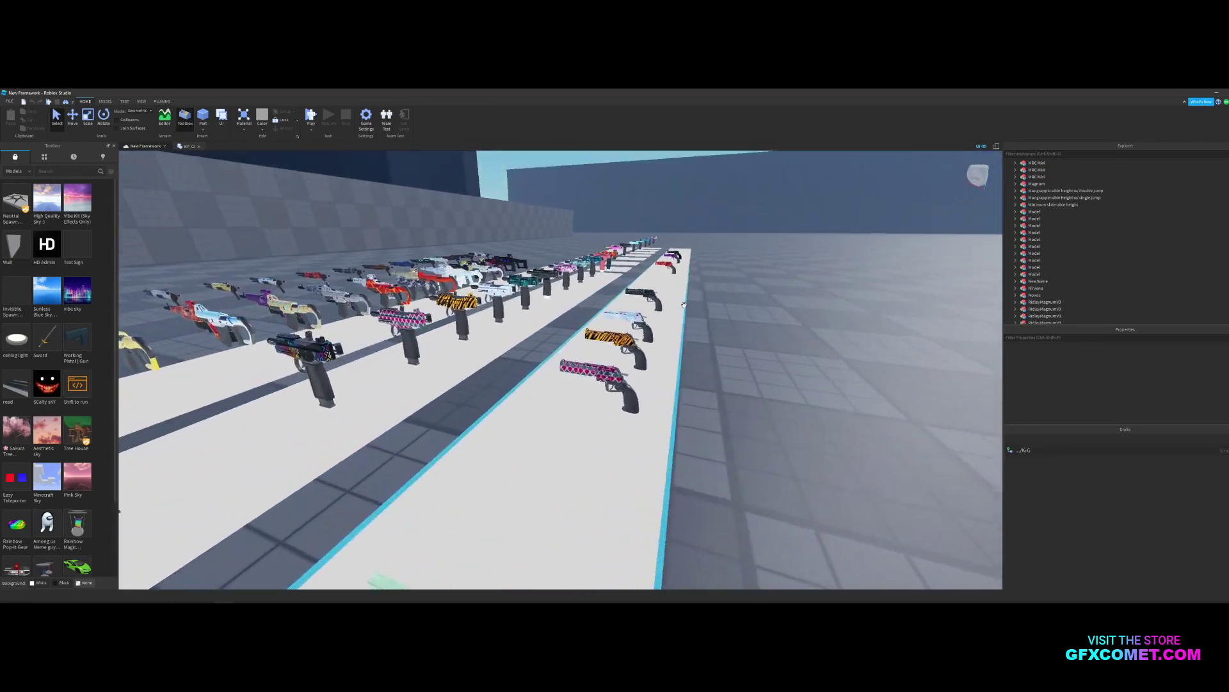
Inspect the red lava revolver and the black revolver up close.
key("w")
right_click_drag(683, 305, 711, 323)
key("a")
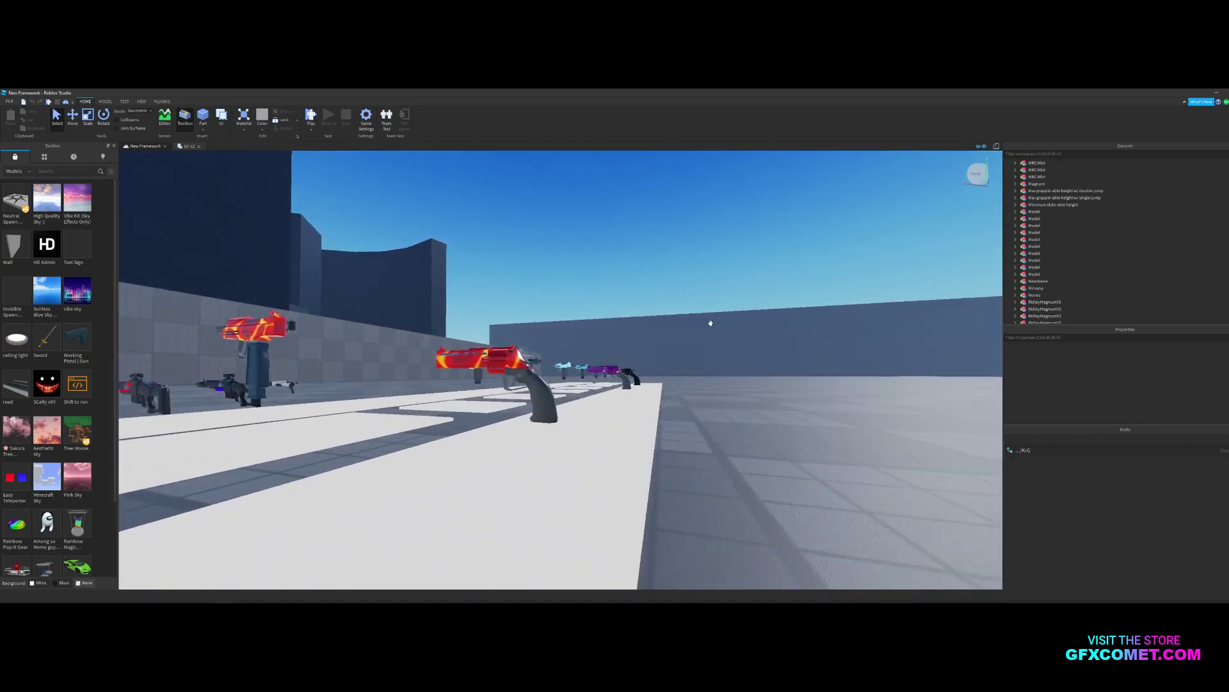
key("w")
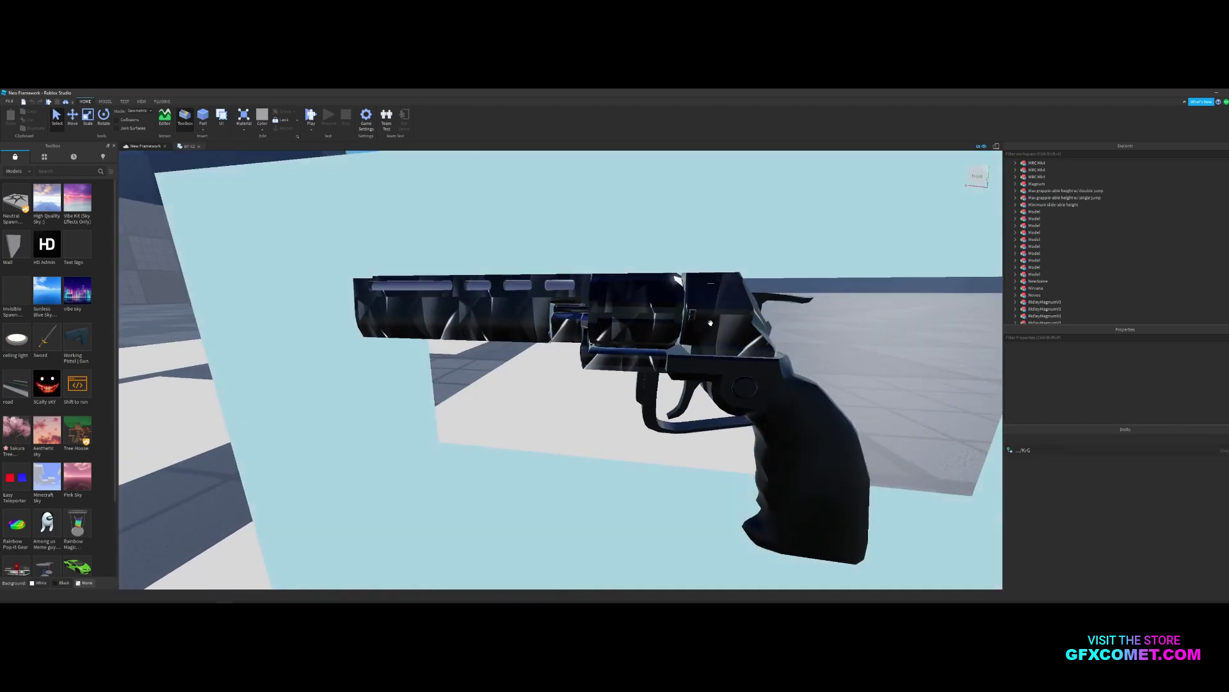
key("d")
Move around the display from the revolvers to the rows of scoped rifle skins.
right_click_drag(710, 323, 672, 194)
key("a")
key("s")
key("w")
key("d")
key("s")
key("w")
key("s")
key("w")
key("a")
key("d")
right_click_drag(570, 282, 583, 286)
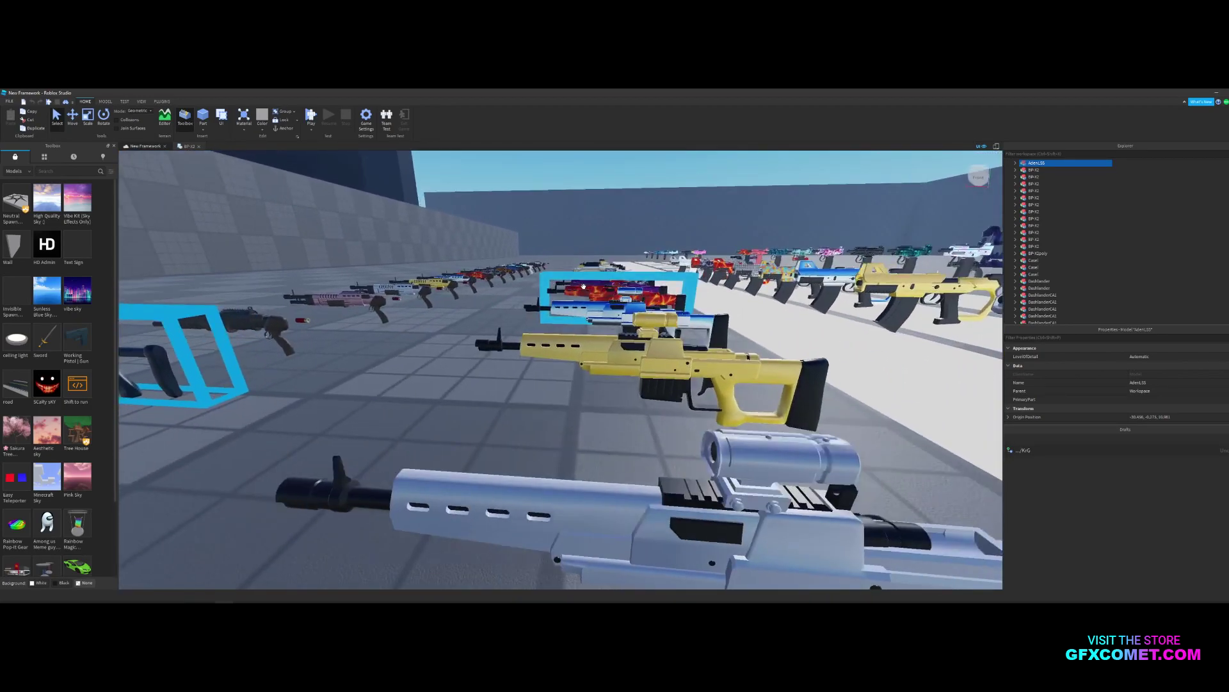
Examine the rifle skins from the aisle between the two rows and clear the model selection.
key("a")
key("d")
key("a")
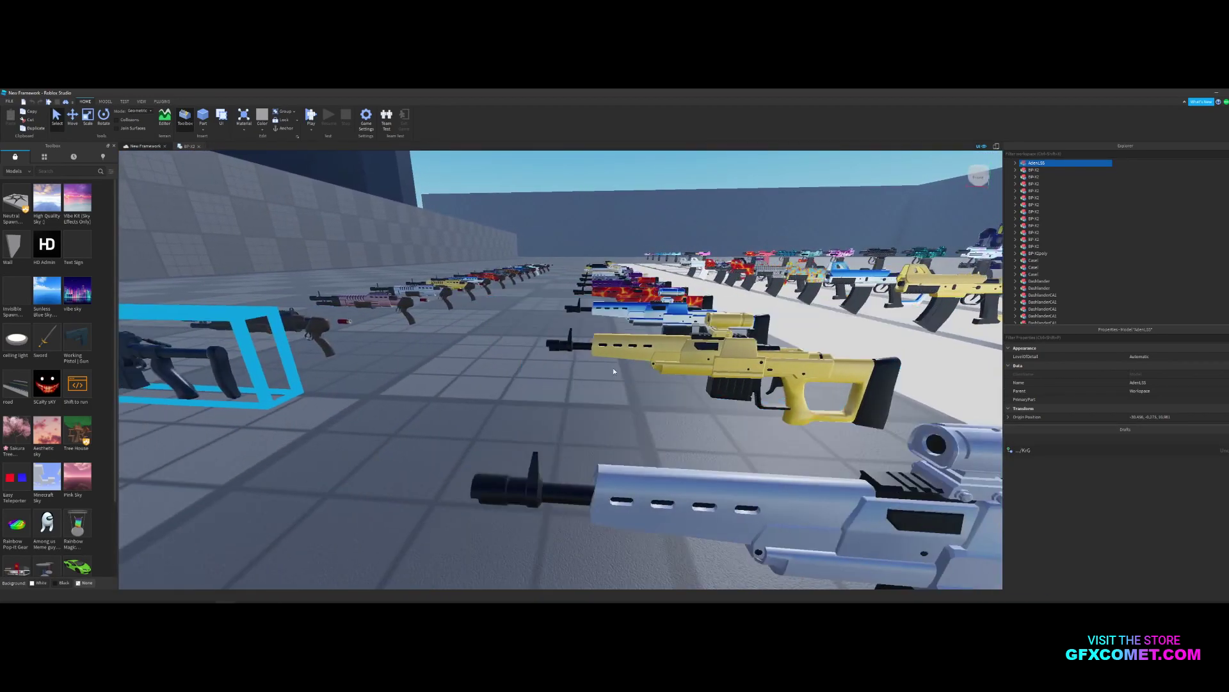
key("d")
key("a")
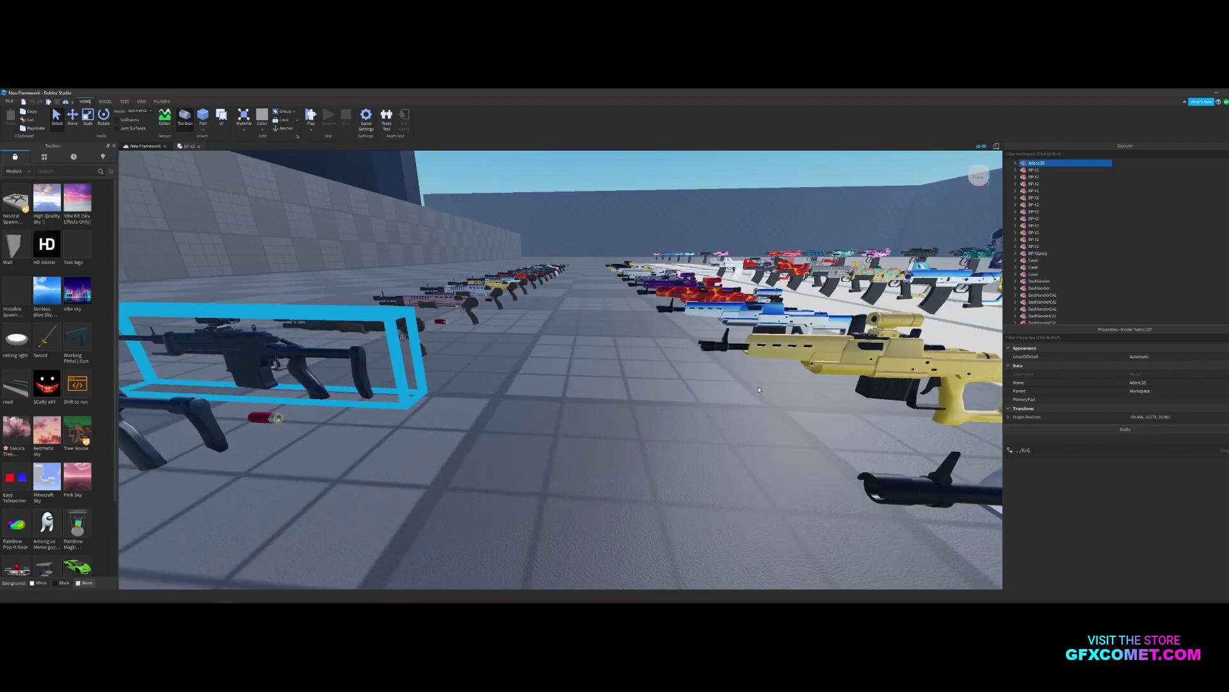
key("d")
right_click_drag(705, 380, 933, 389)
key("a")
right_click_drag(654, 276, 646, 282)
key("d")
left_click(648, 280)
Review all the weapon skin rows from a distance and return to the revolver strip.
key("s")
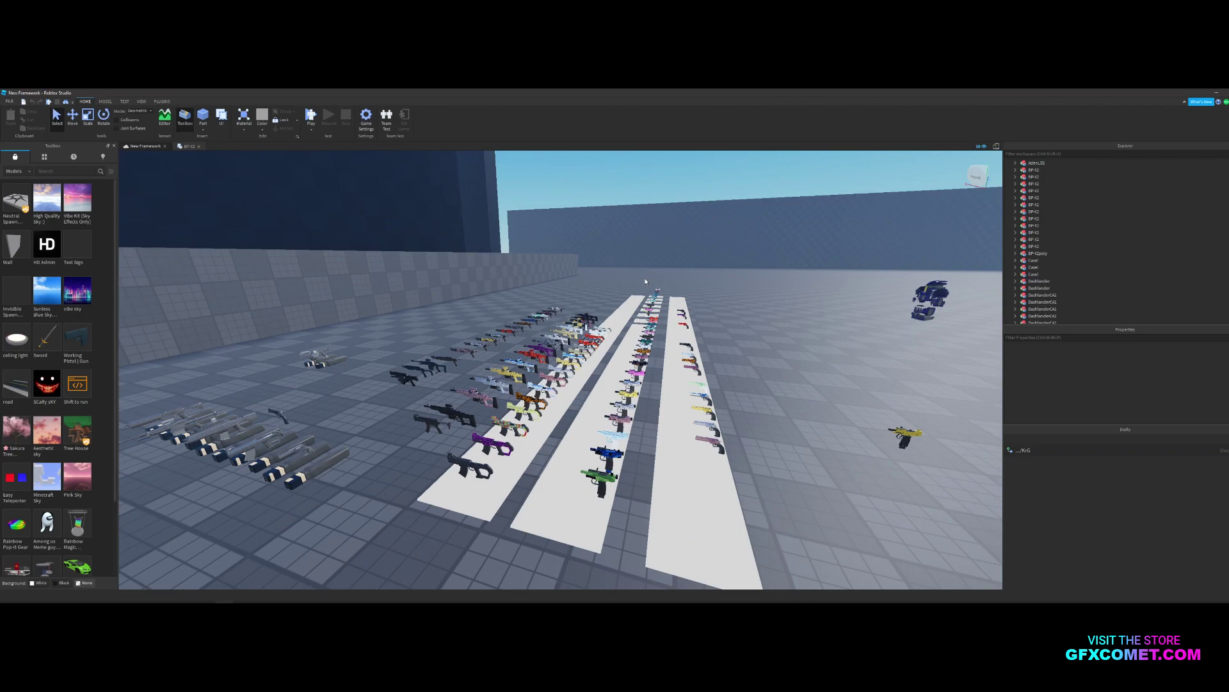
scroll(655, 348, "up", 6)
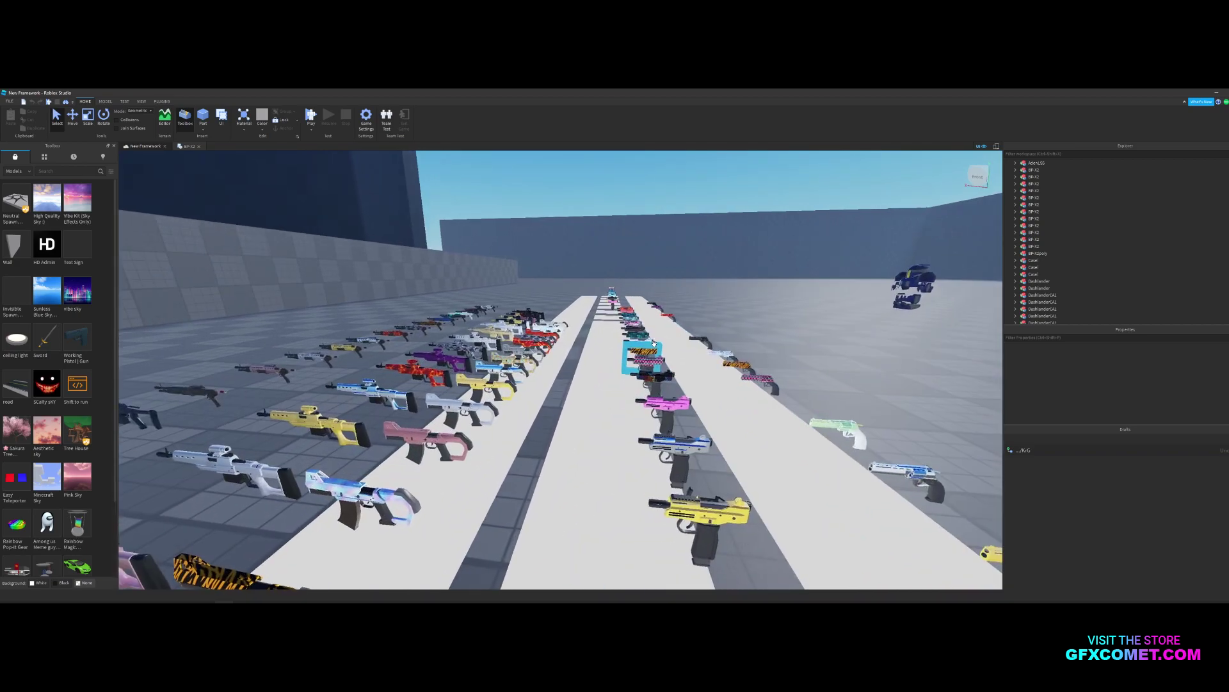
scroll(655, 348, "up", 4)
scroll(655, 348, "down", 10)
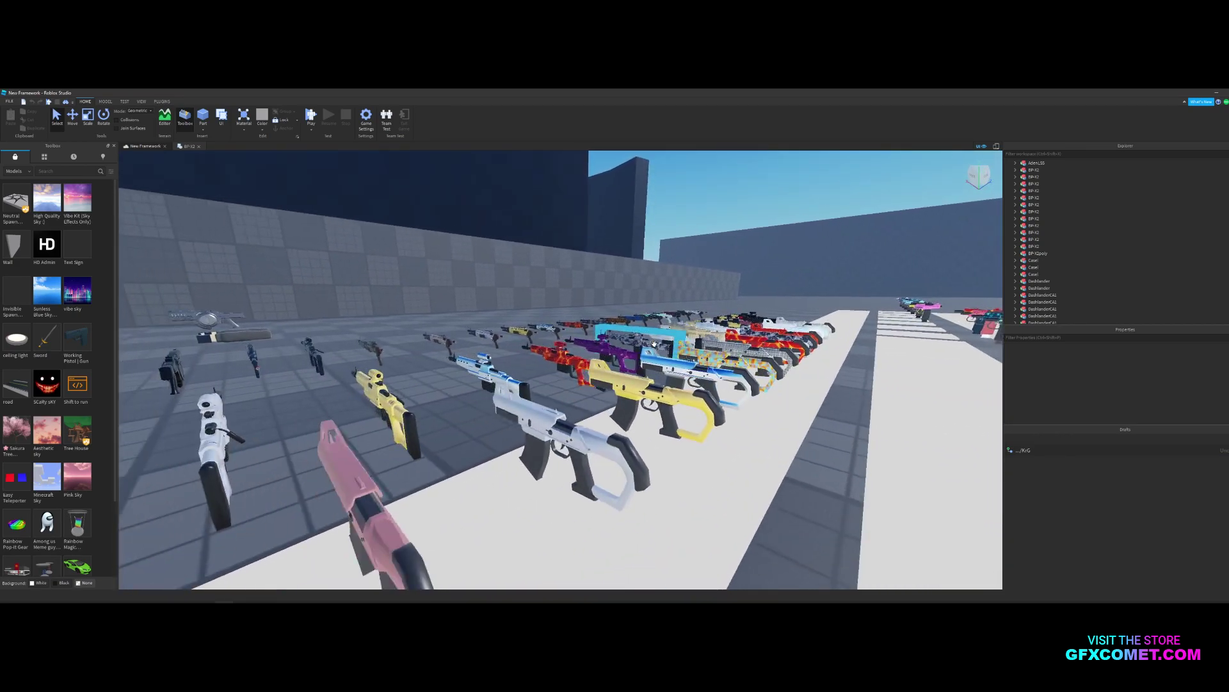
right_click_drag(654, 346, 655, 347)
key("s")
key("d")
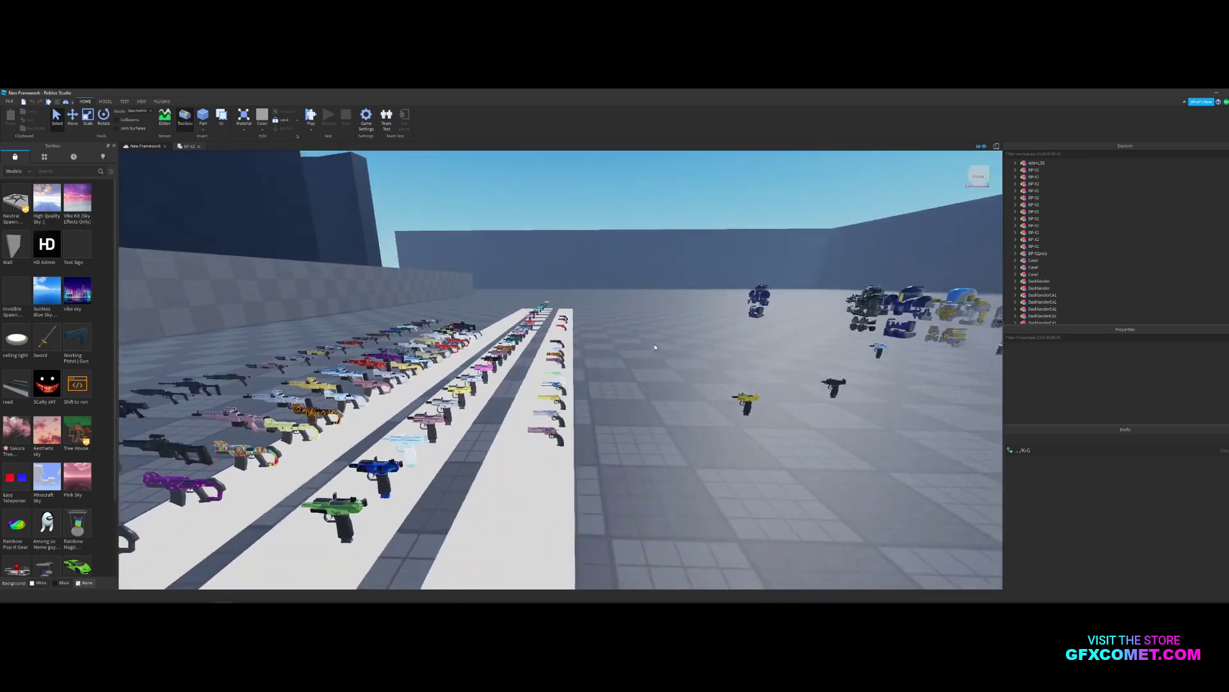
key("a")
scroll(654, 348, "up", 15)
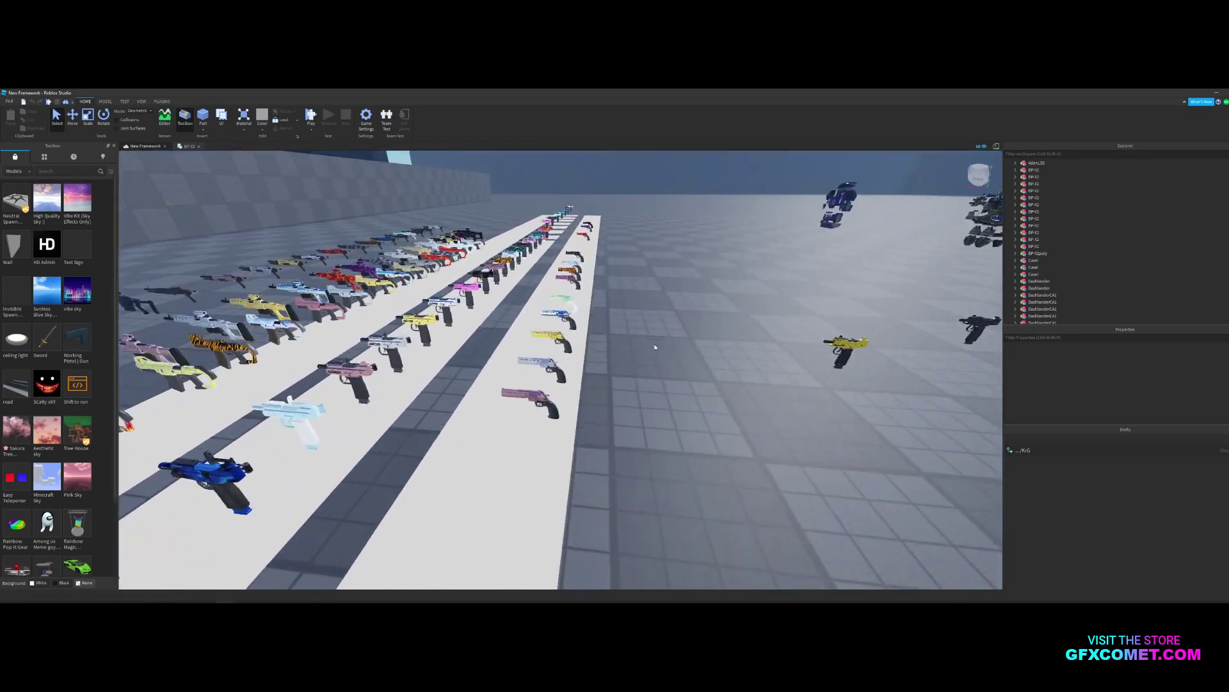
scroll(655, 344, "up", 10)
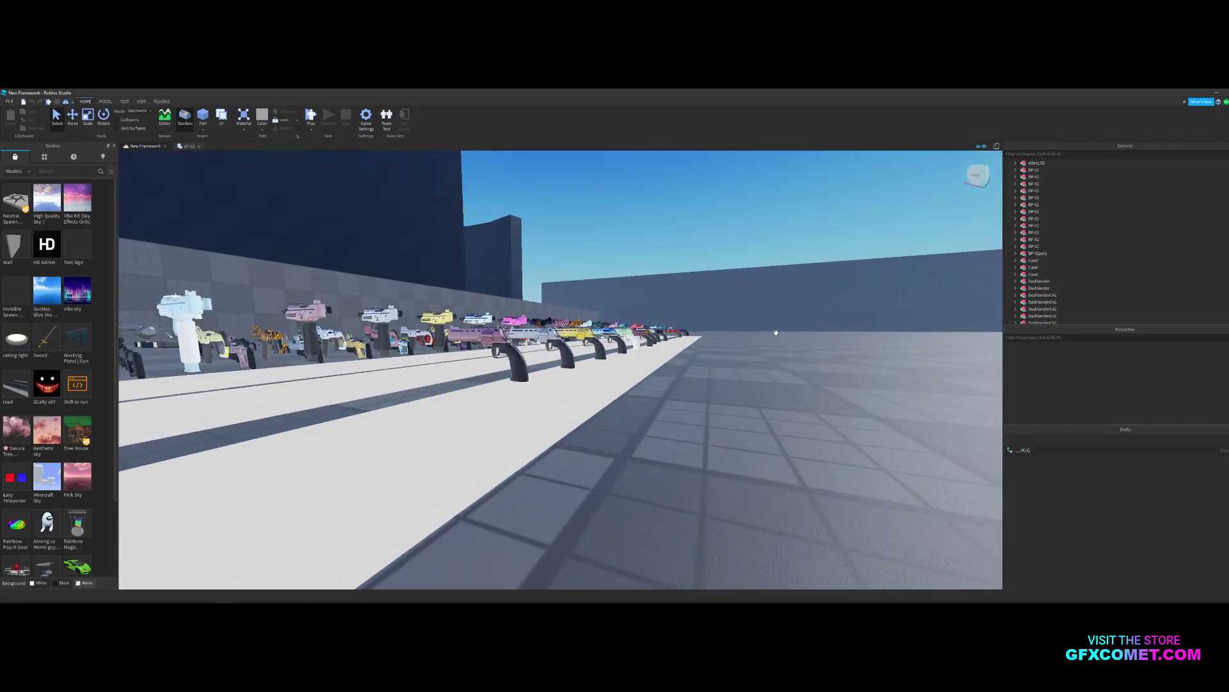
Select the gold revolver model and examine it beside the neighbouring skins.
right_click_drag(775, 332, 777, 336)
key("a")
left_click(555, 431)
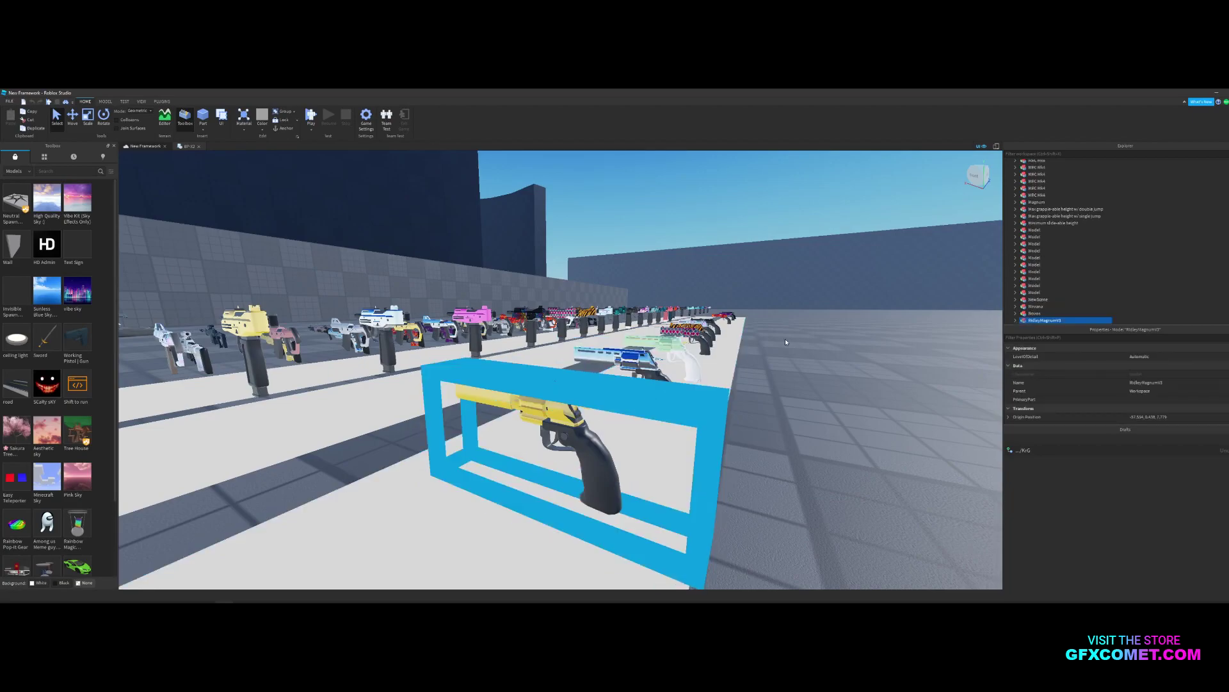
scroll(556, 431, "up", 5)
scroll(897, 286, "down", 5)
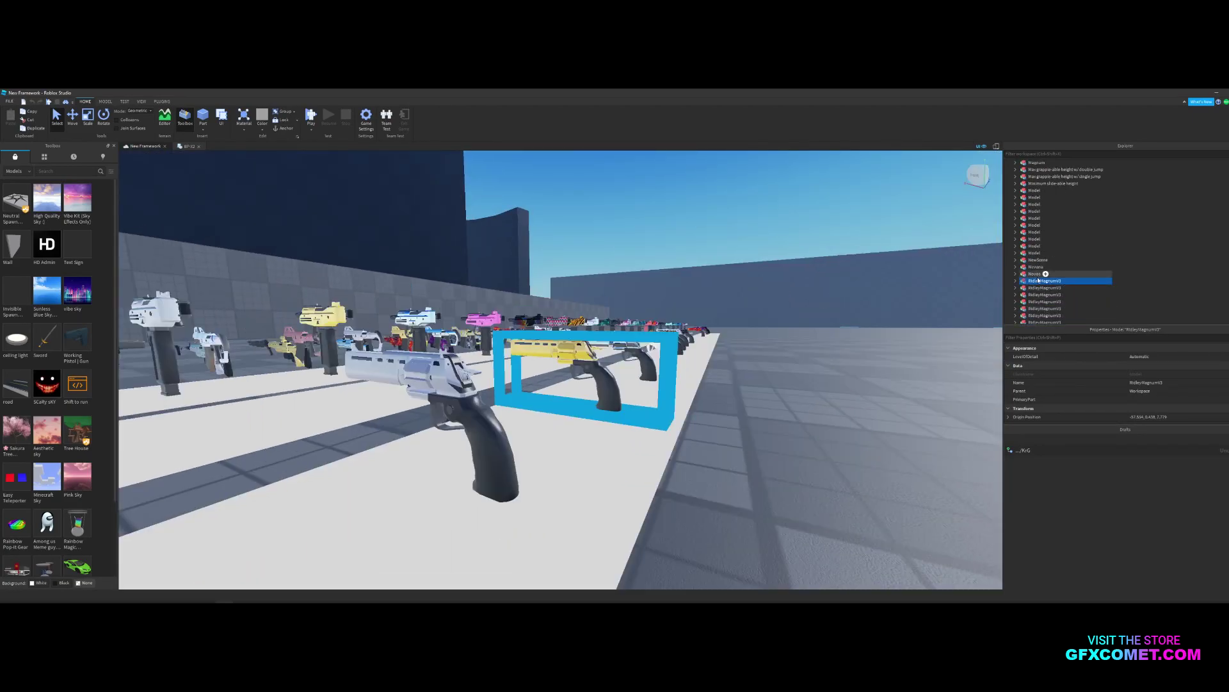